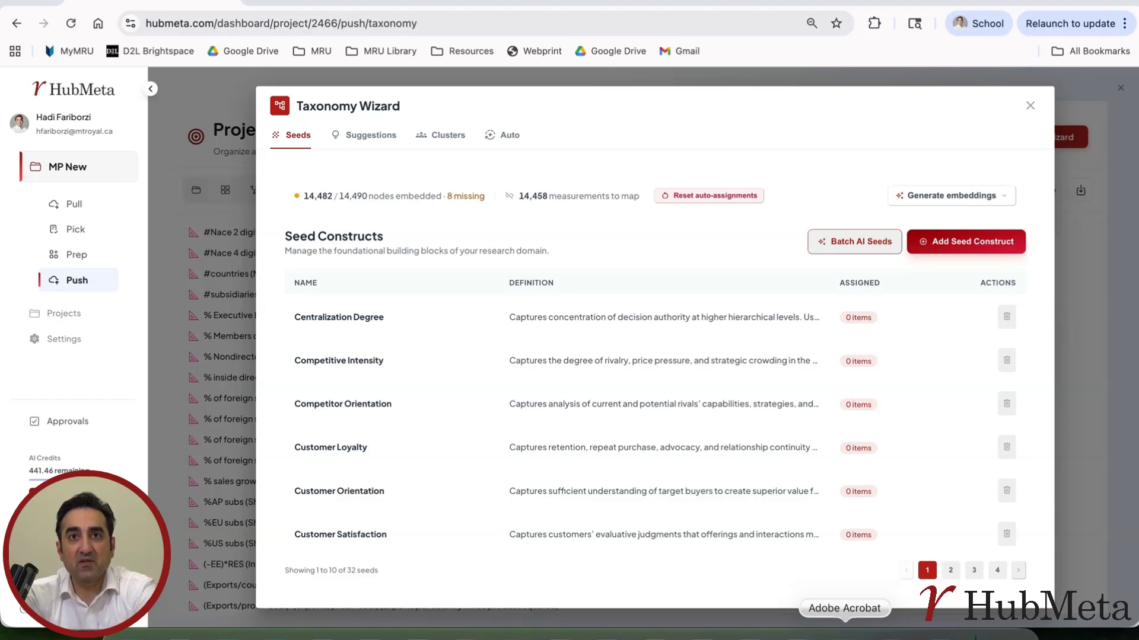
Switch to Adobe Acrobat and examine the performance measures listed under Multinationality–Financial performance in Table 2 of the Kirca et al. paper.
click(844, 634)
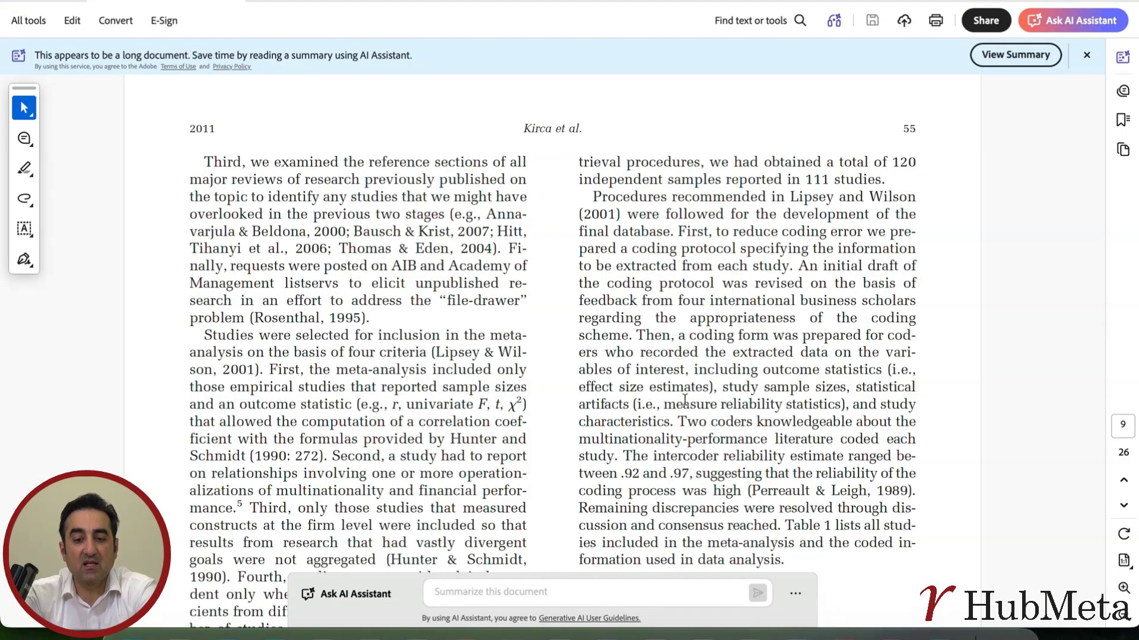
scroll(685, 401, down, 10)
scroll(684, 399, down, 15)
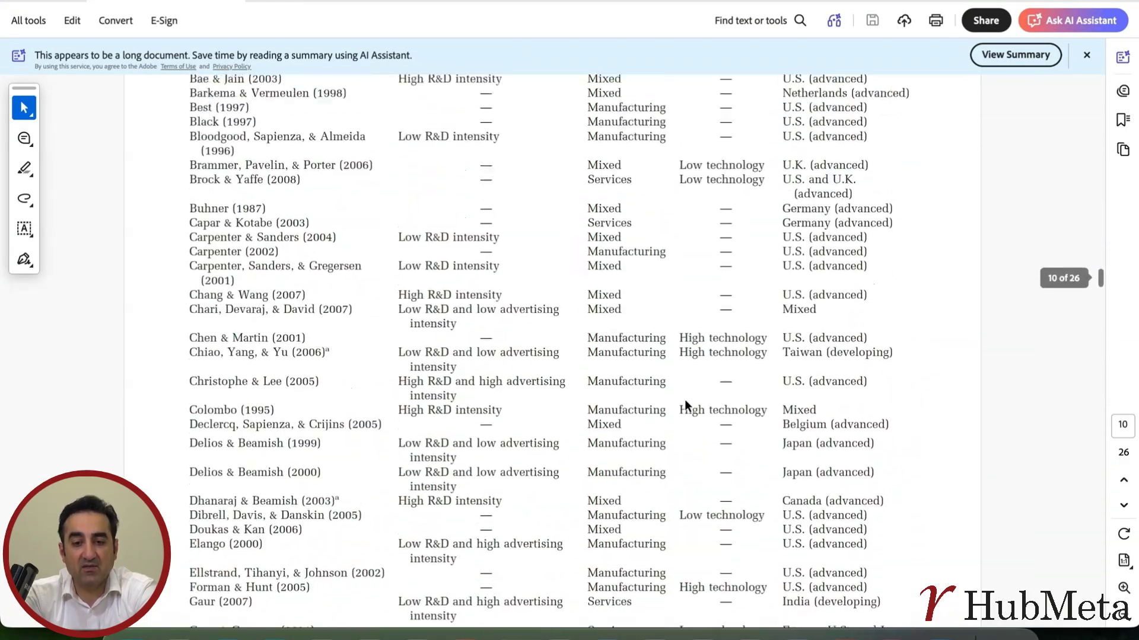
scroll(684, 399, down, 15)
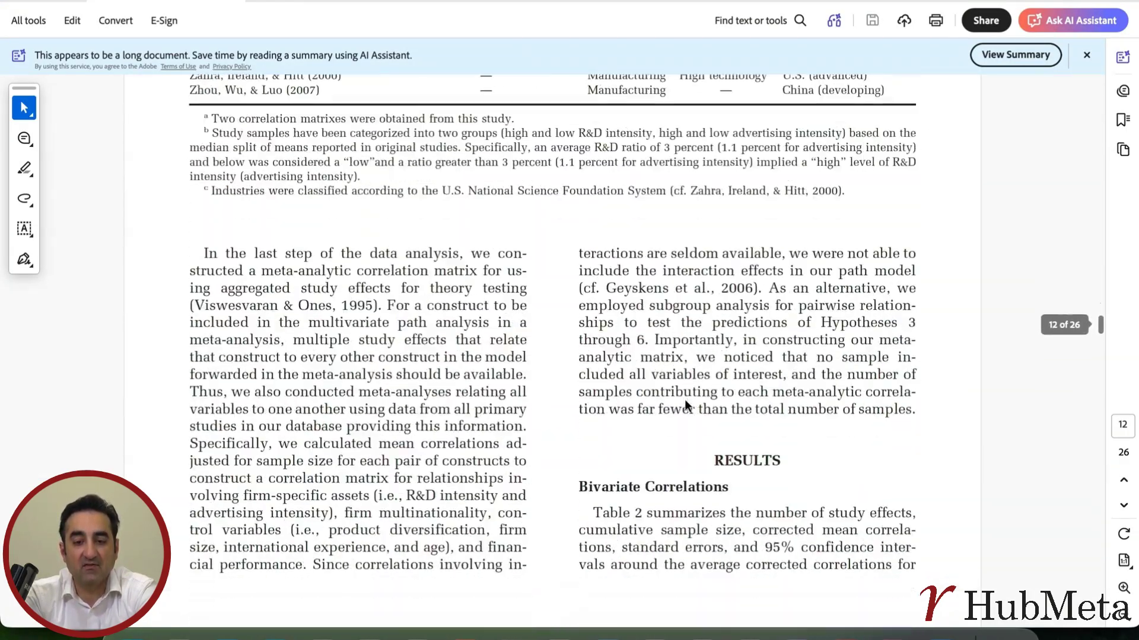
scroll(684, 399, up, 1)
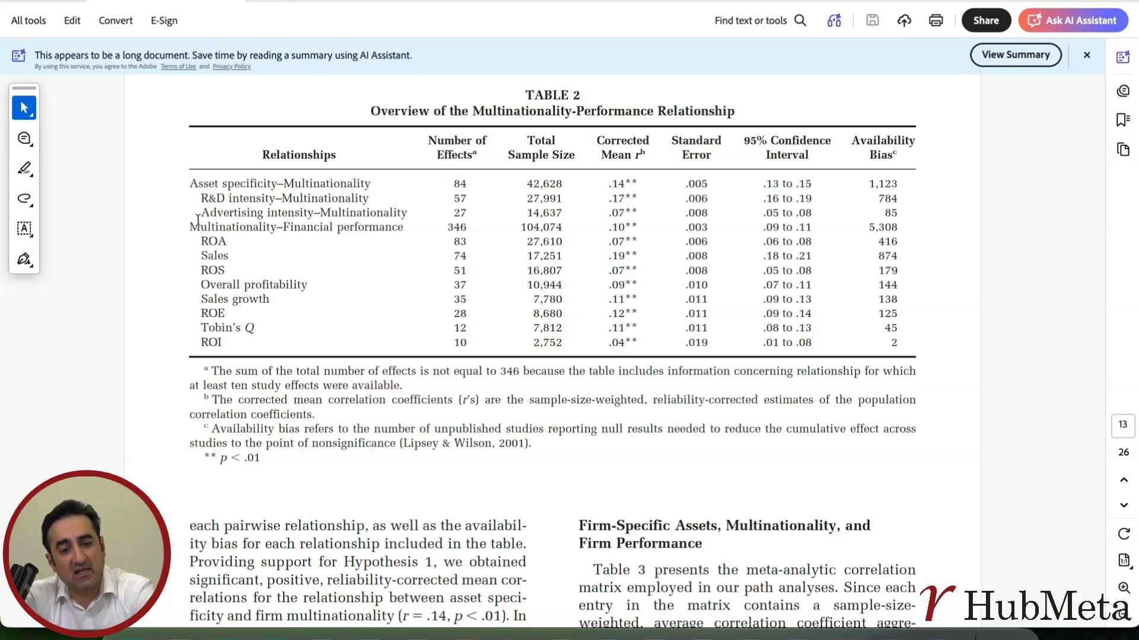
drag(189, 227, 276, 228)
click(278, 236)
drag(202, 240, 213, 308)
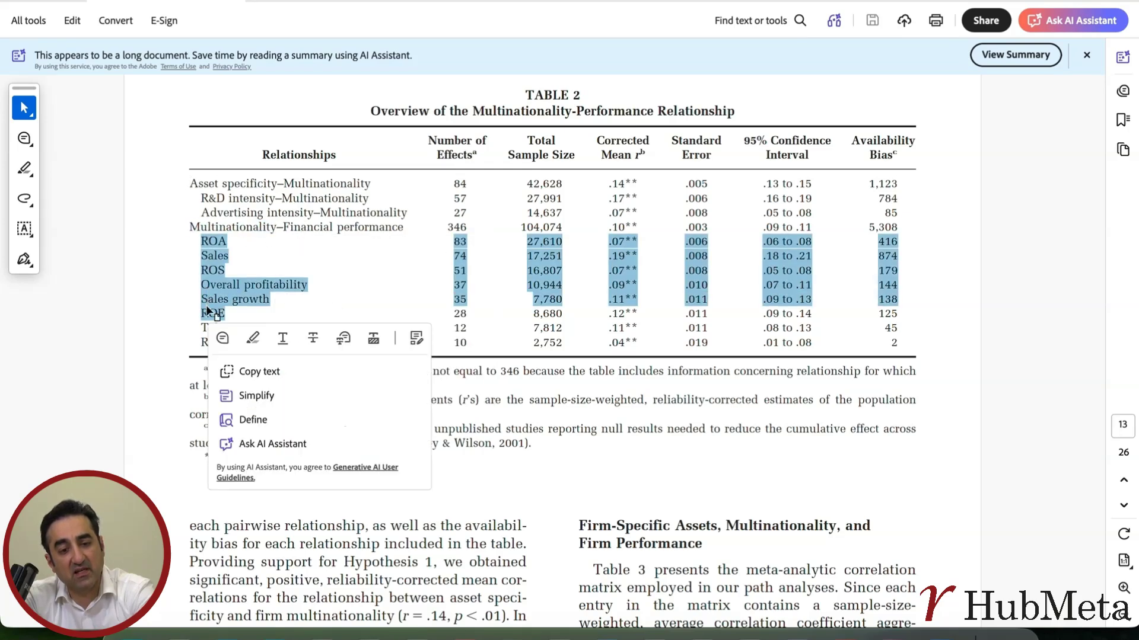
click(226, 298)
scroll(227, 290, down, 15)
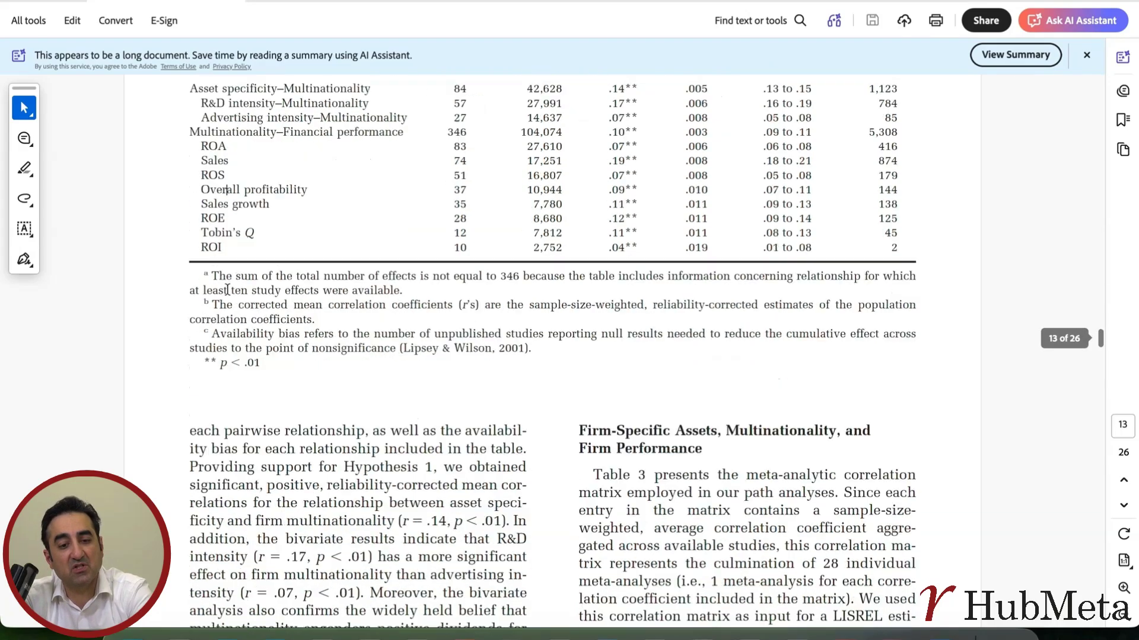
scroll(227, 289, up, 2)
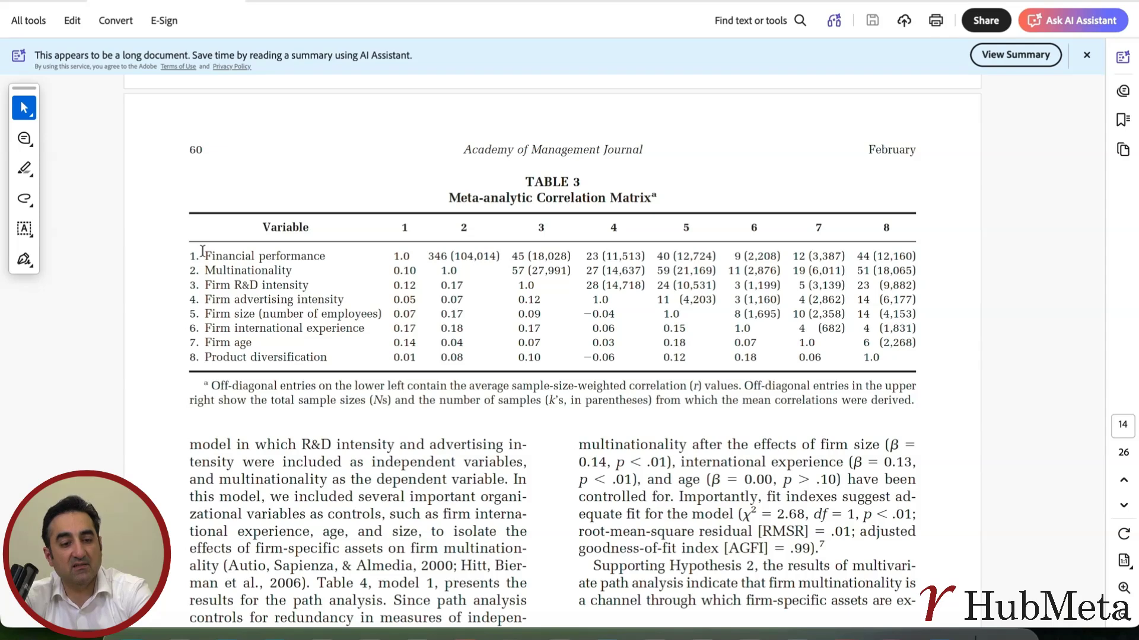
Examine the variables in the Table 3 meta-analytic correlation matrix and switch back to the Taxonomy Wizard in Google Chrome.
drag(203, 255, 307, 251)
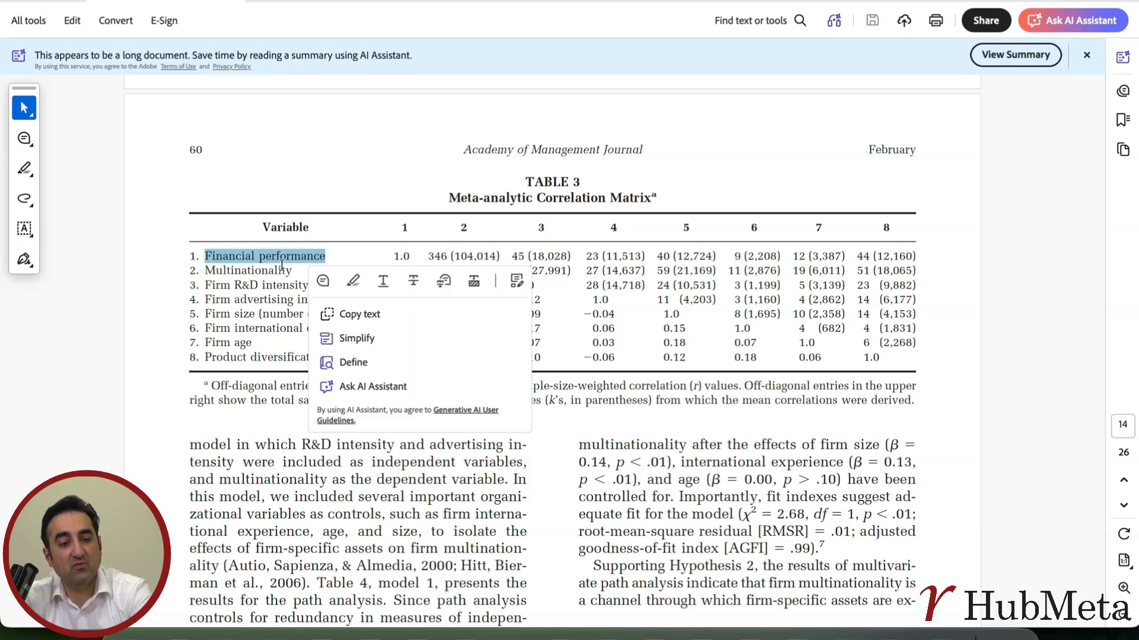
double_click(281, 269)
click(251, 284)
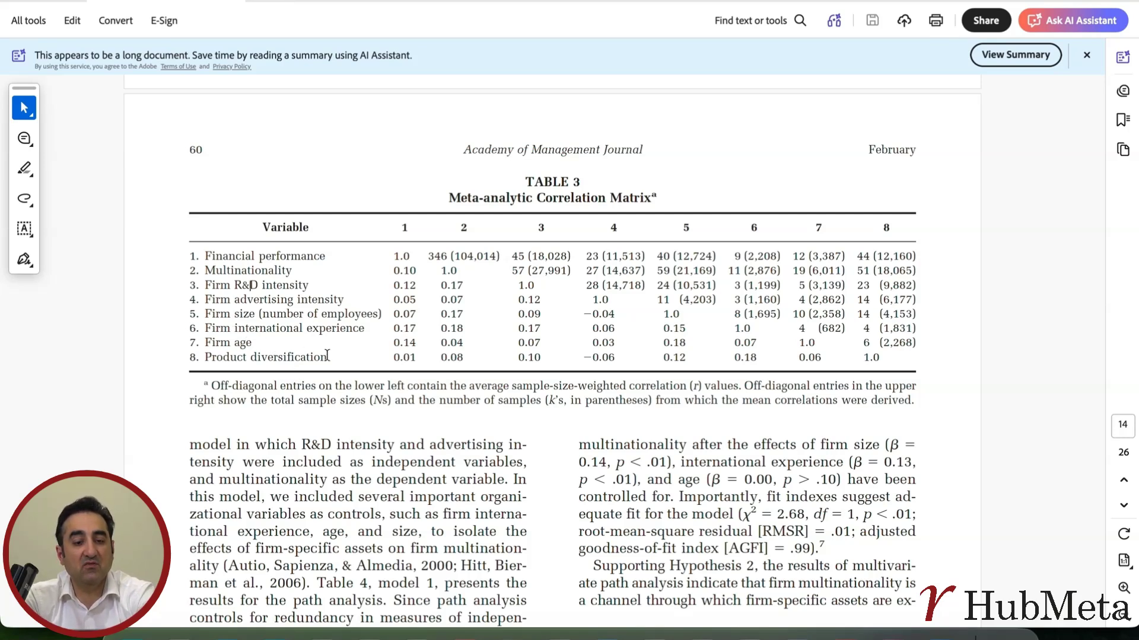
drag(327, 356, 189, 256)
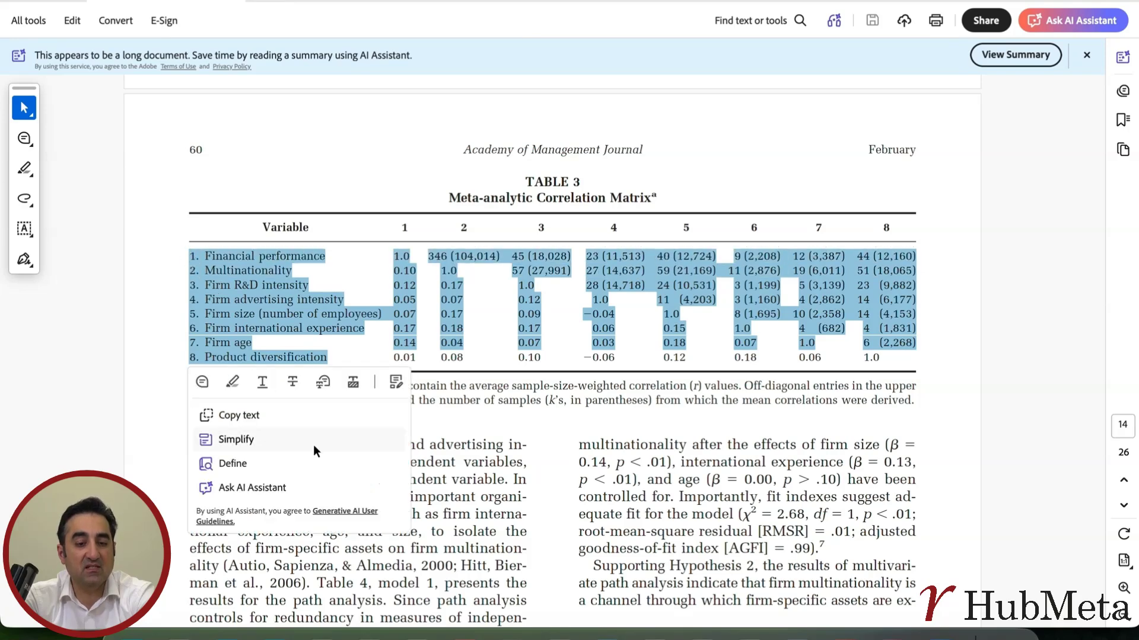
click(474, 462)
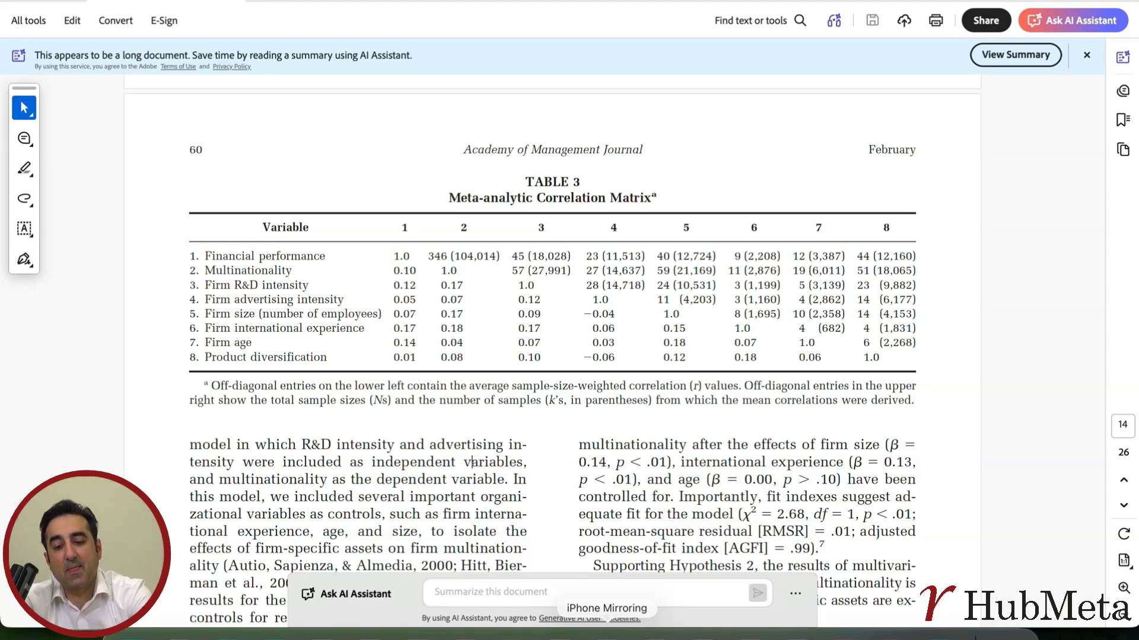
click(712, 634)
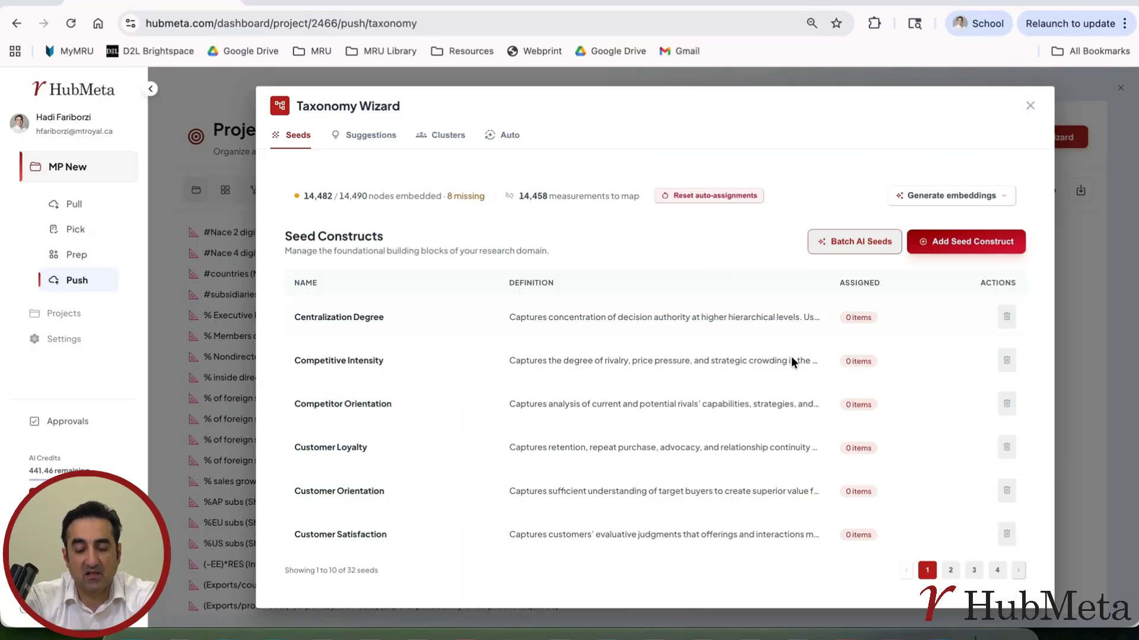
click(949, 242)
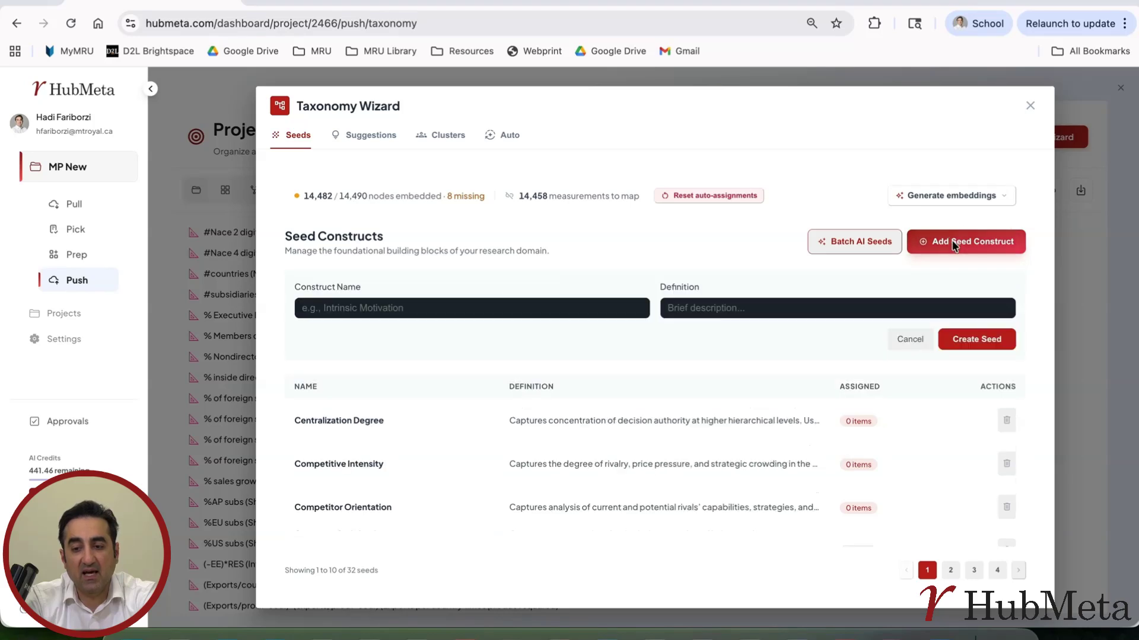
click(456, 309)
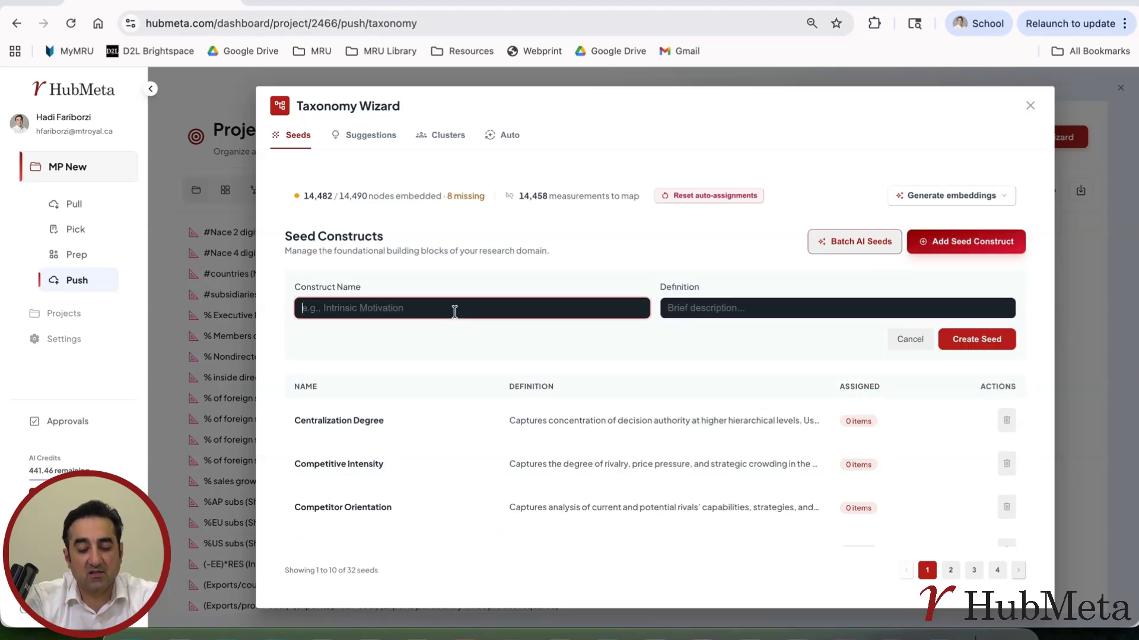
text(Firm Mu)
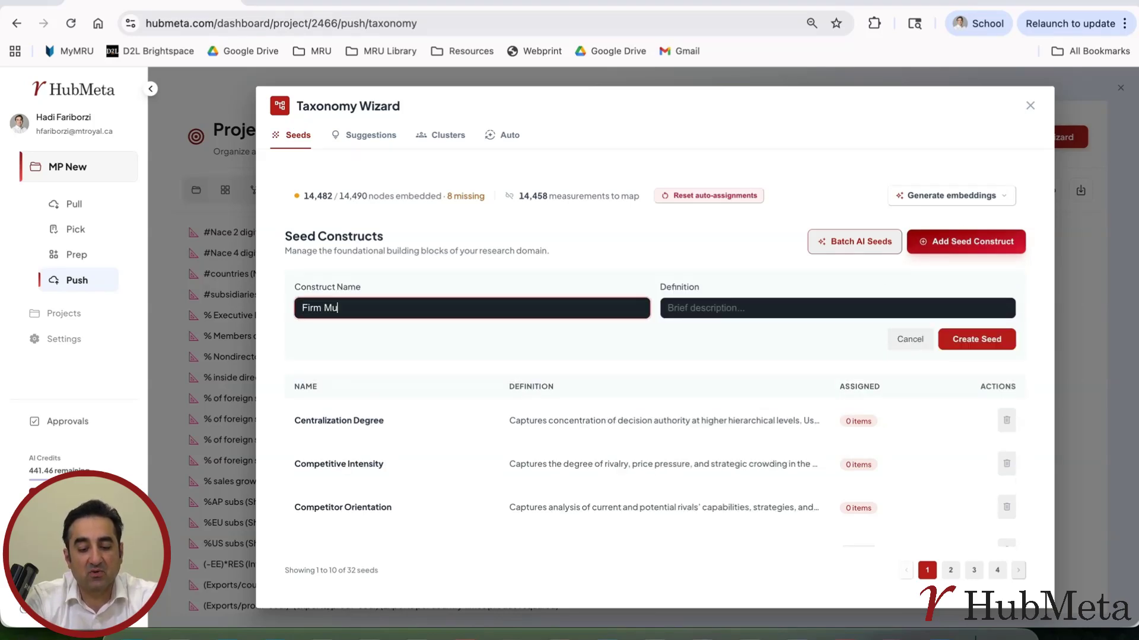
text(ltinationality)
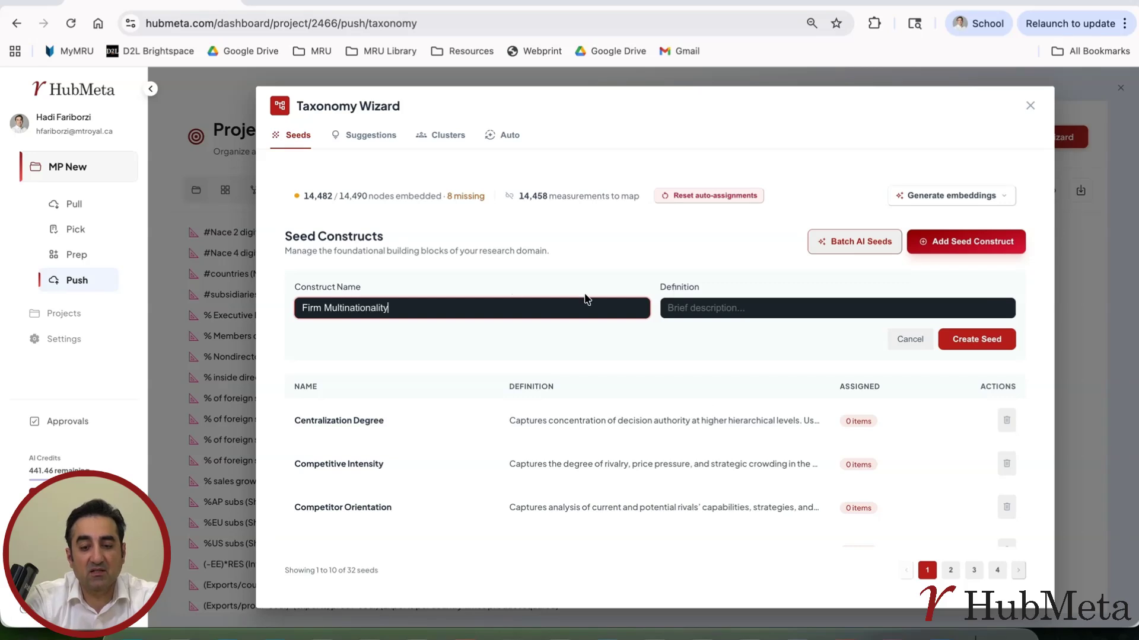
click(732, 303)
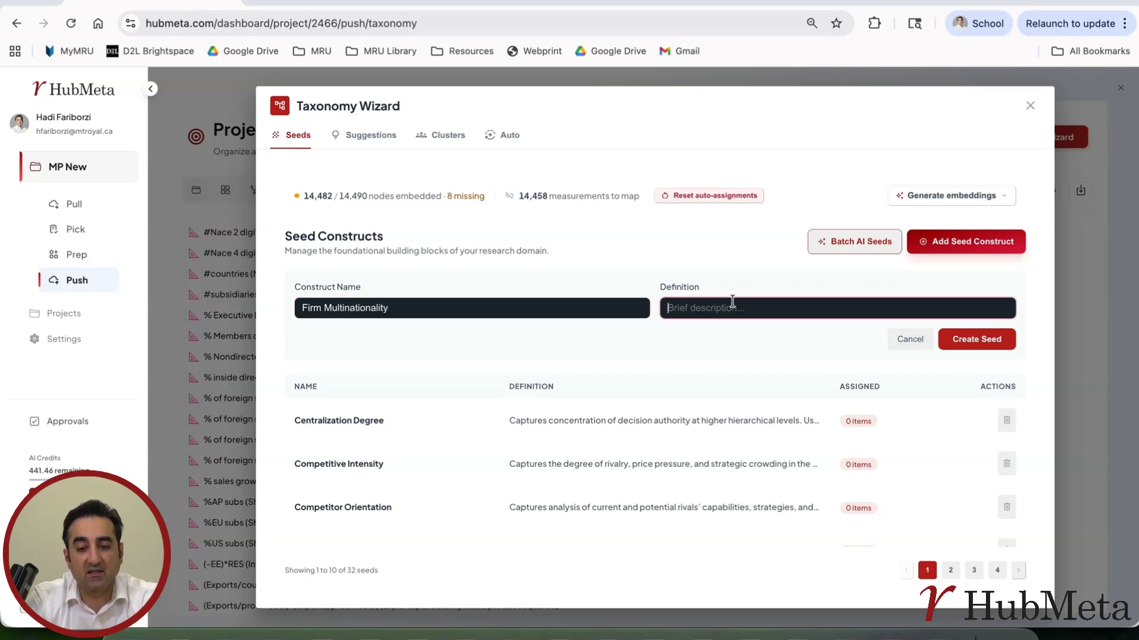
text(The ratio of foreign sales to total sales)
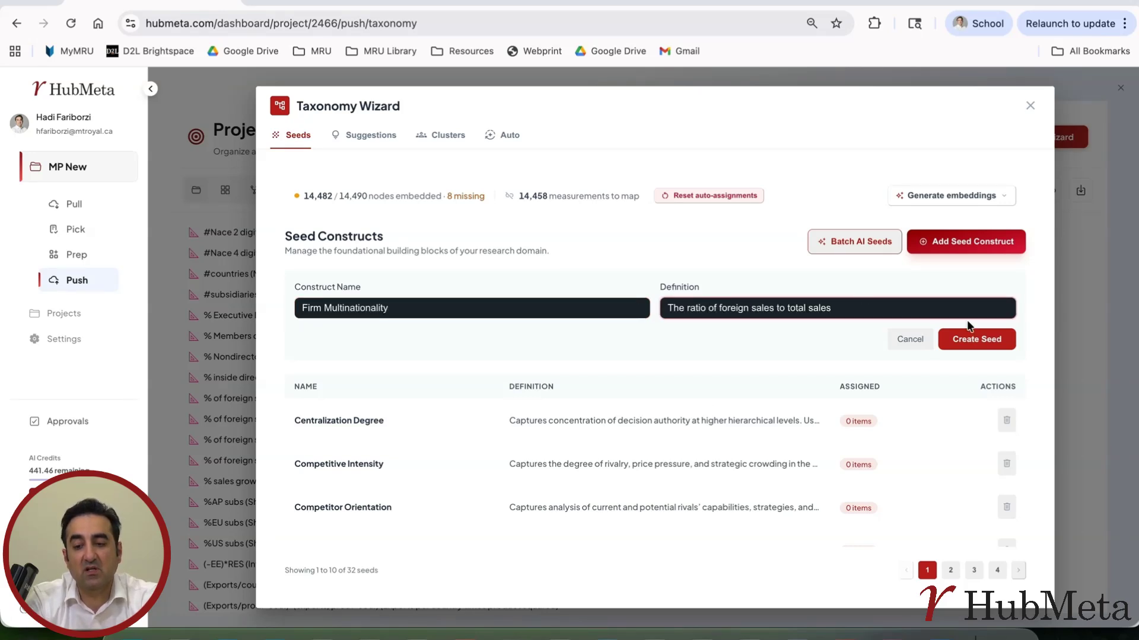
click(911, 339)
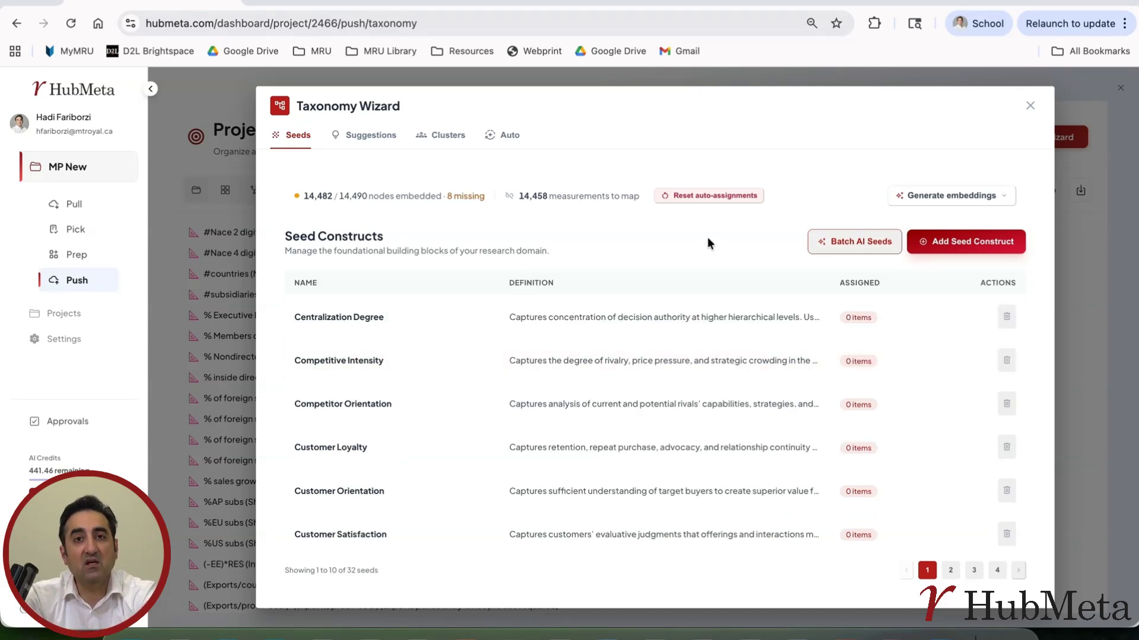
Start a batch AI seed draft and attach kirca2011.pdf as the seed paper.
click(845, 243)
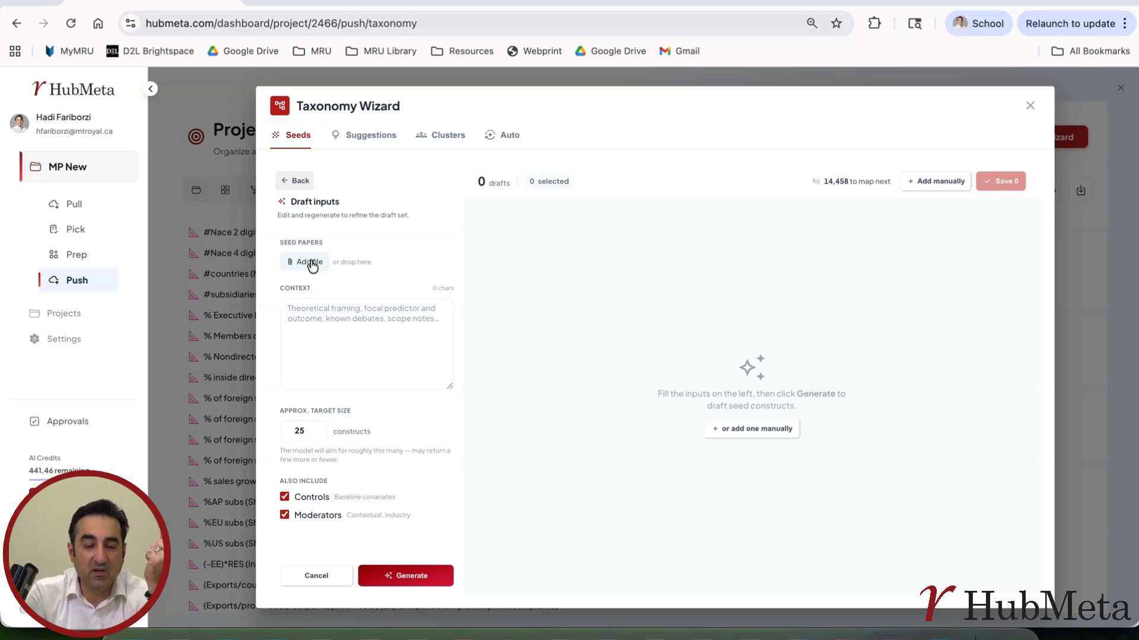
click(313, 312)
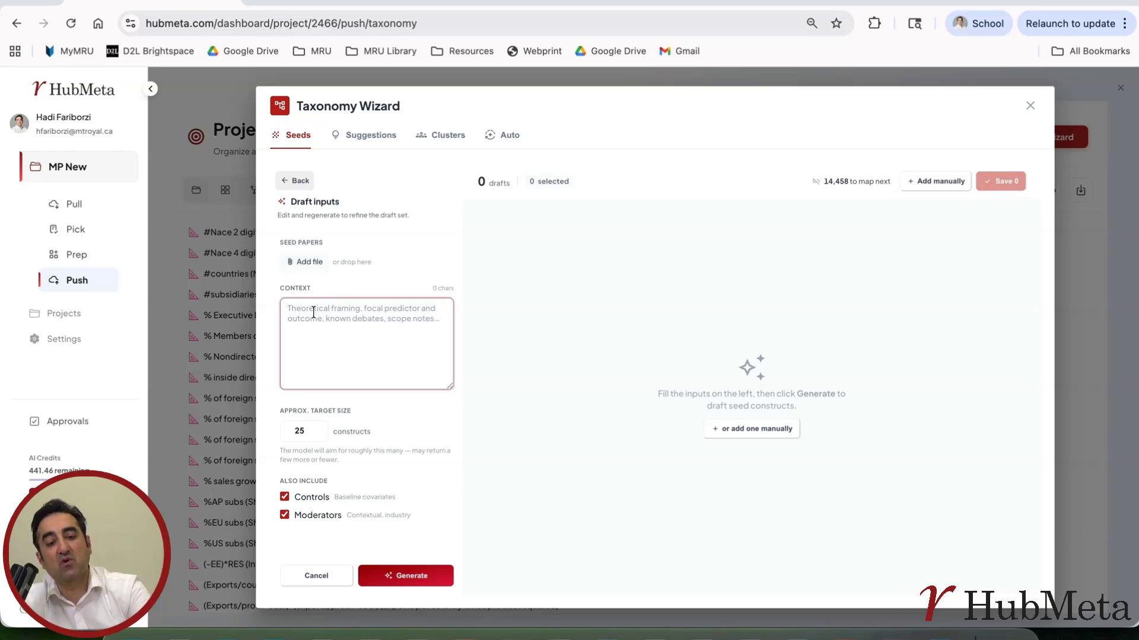
click(307, 263)
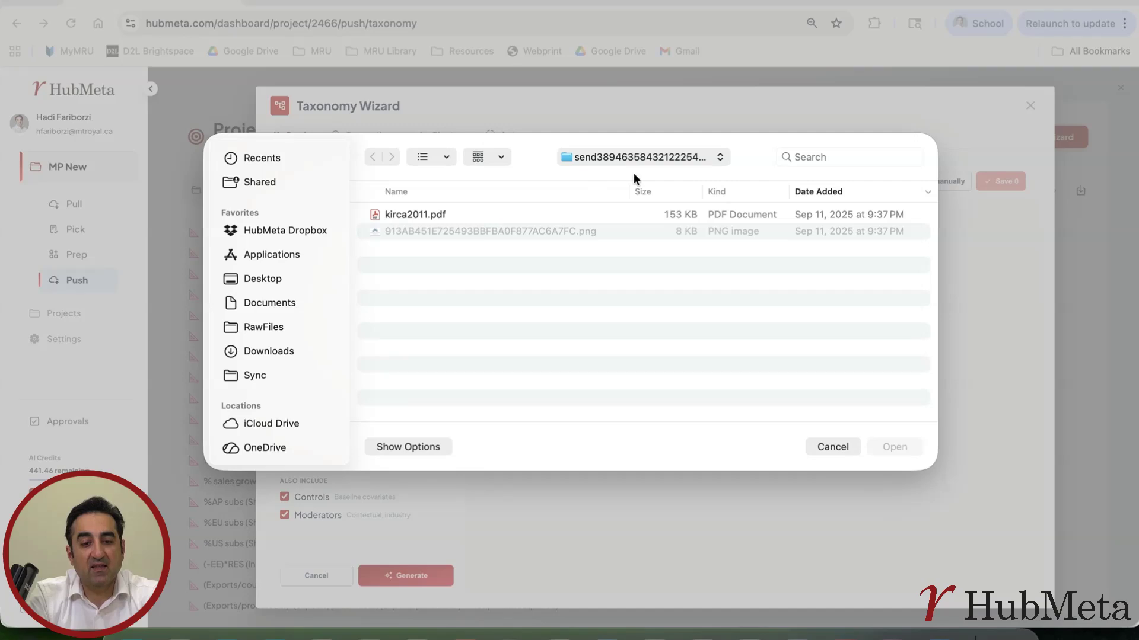
double_click(386, 214)
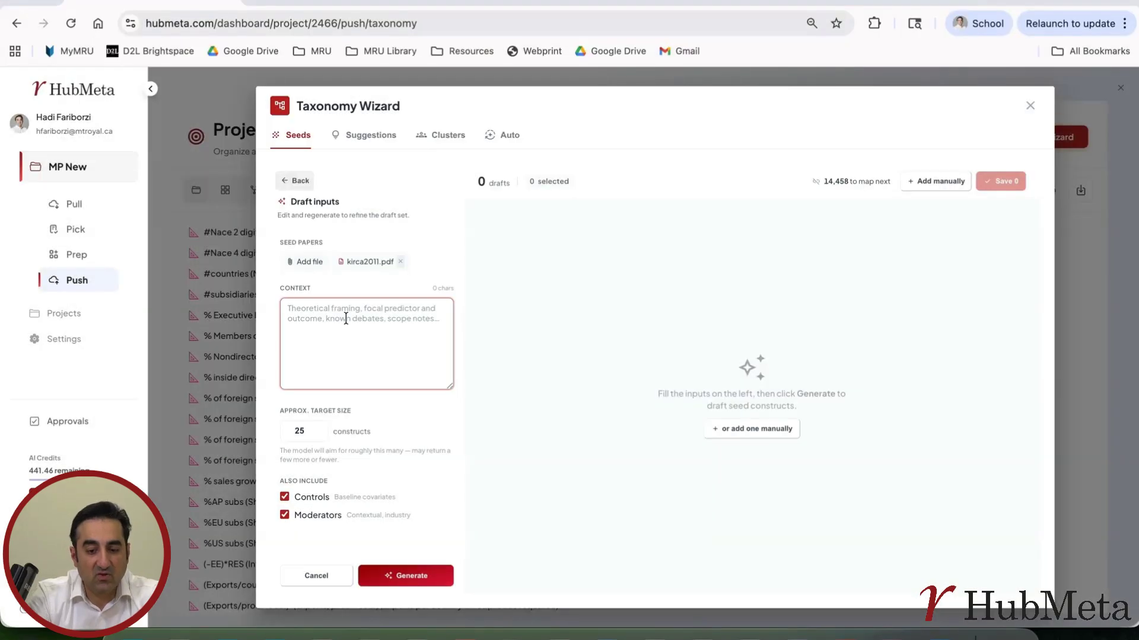
Enter "a meta-analysis on multinationality and performance" as the context for the seed drafts.
text(a meta-an)
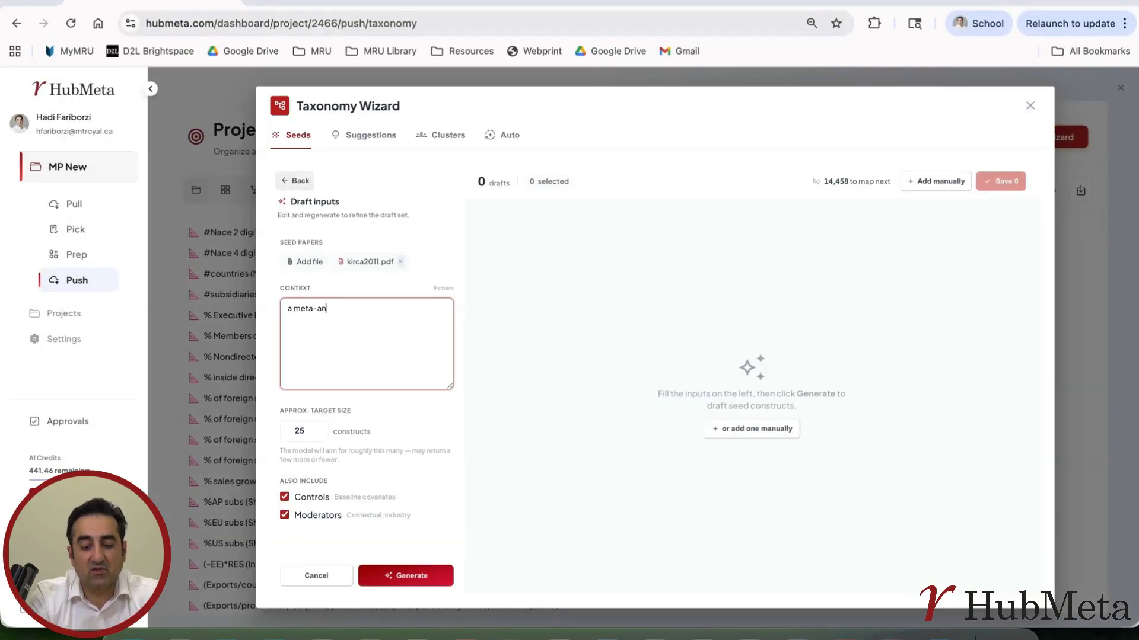
text(alysis )
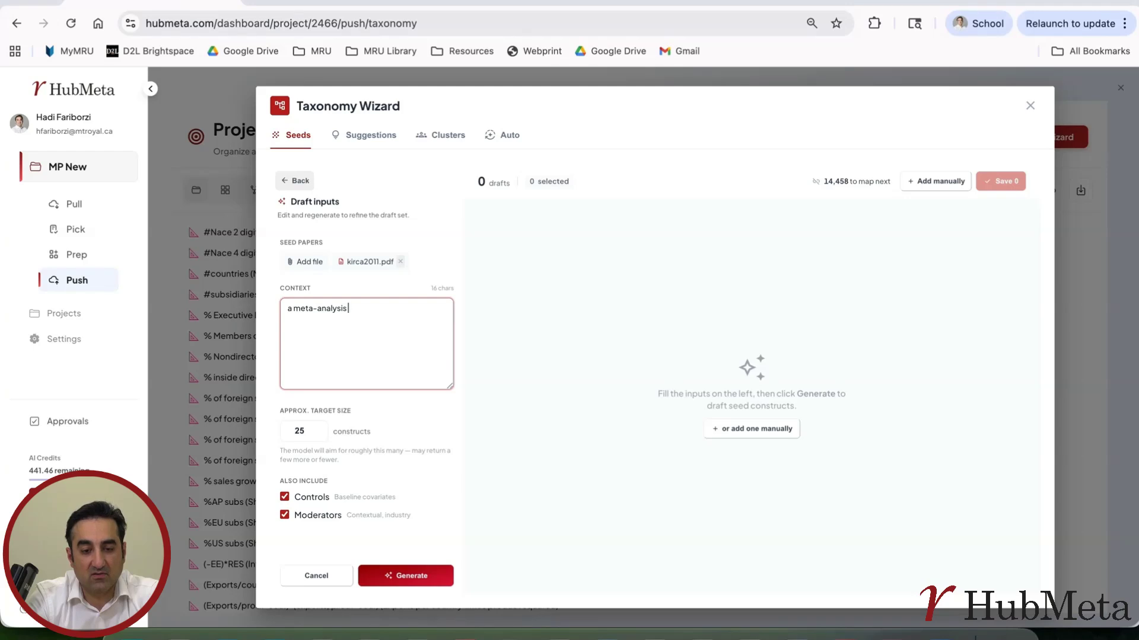
text(on multinationality )
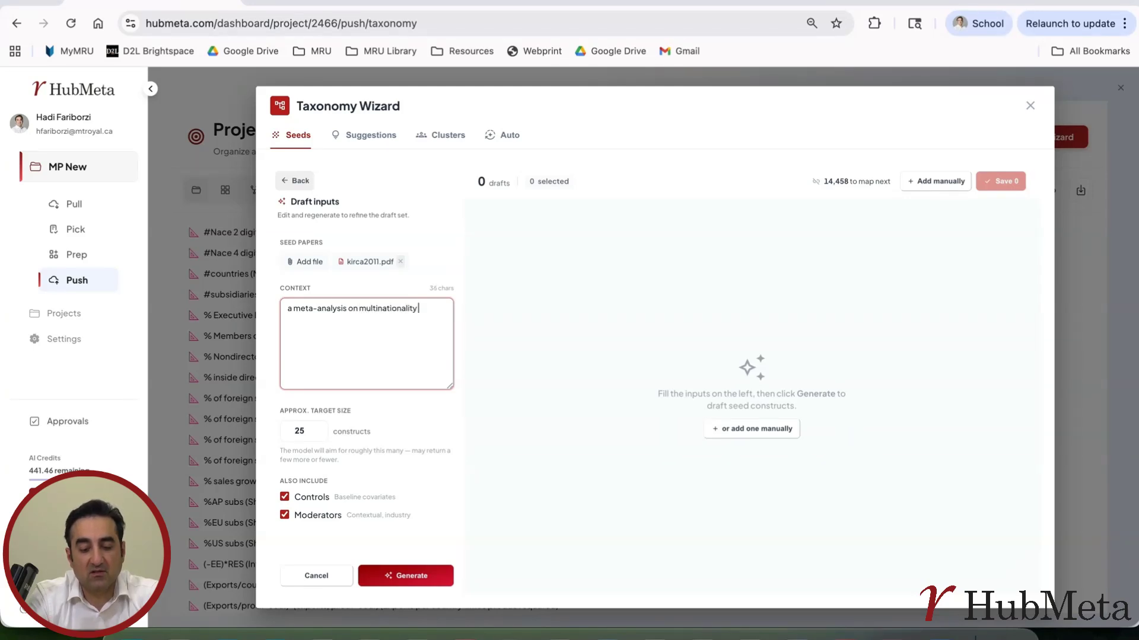
text(and performance)
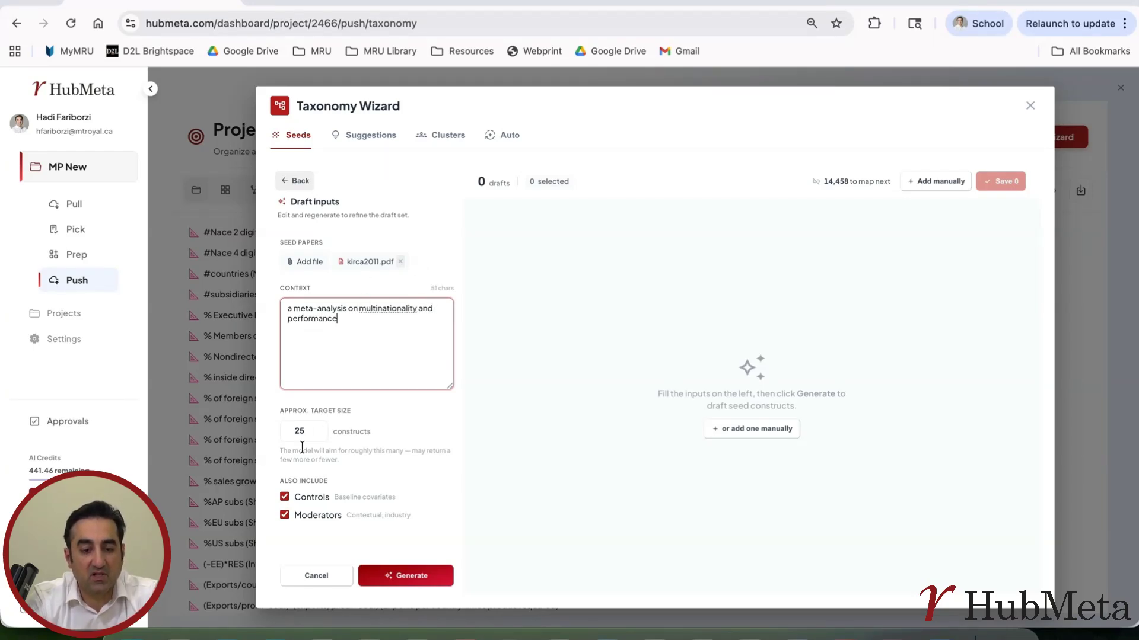
Set the approximate target size to 10 constructs and generate the draft seed constructs.
click(300, 429)
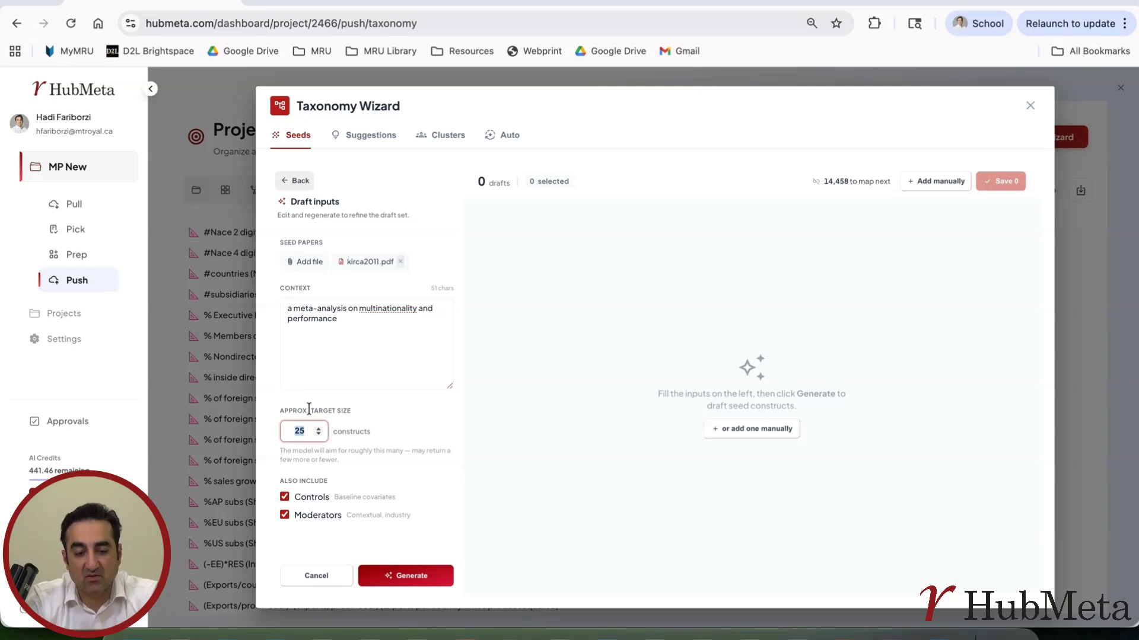
text(50)
key(BackSpace)
key(BackSpace)
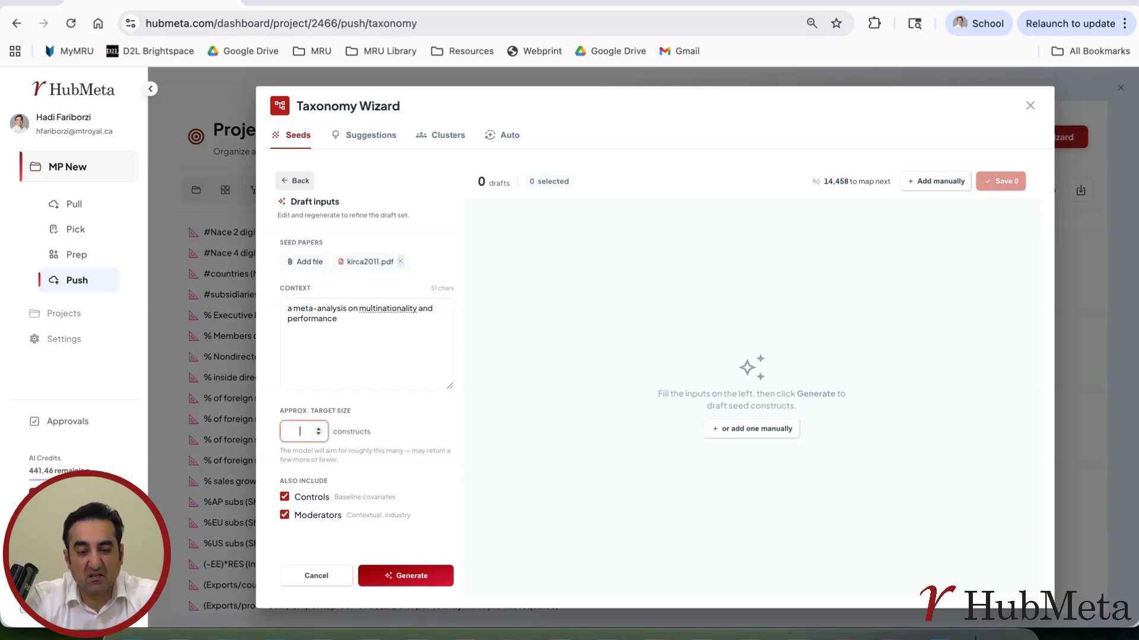
text(90)
key(BackSpace)
key(BackSpace)
text(5)
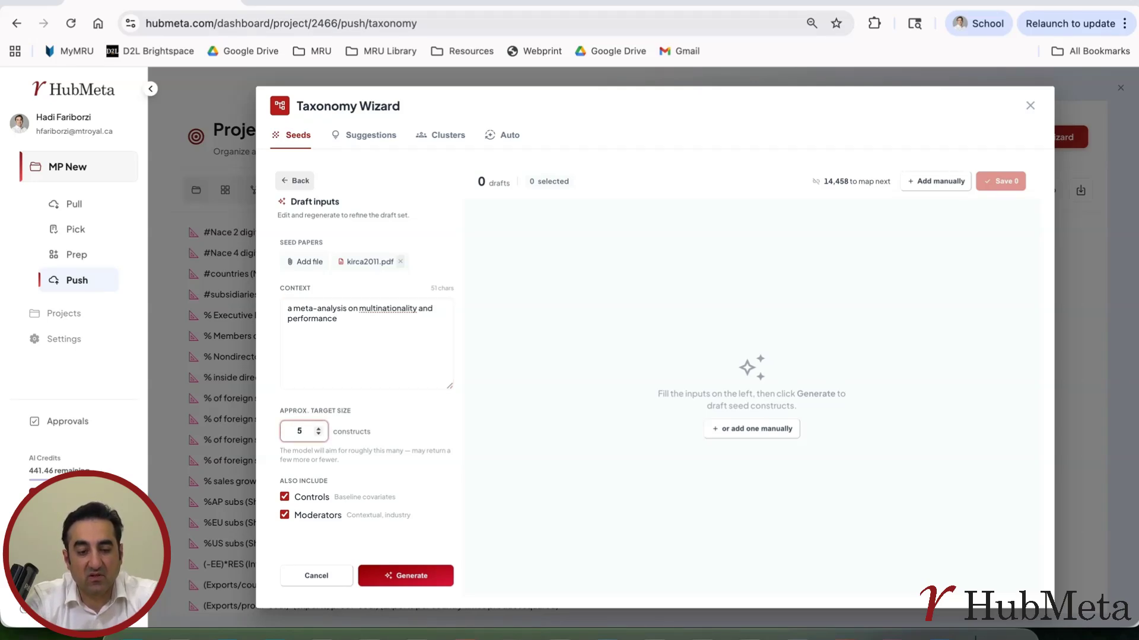
key(BackSpace)
text(6)
click(317, 427)
click(396, 486)
click(404, 573)
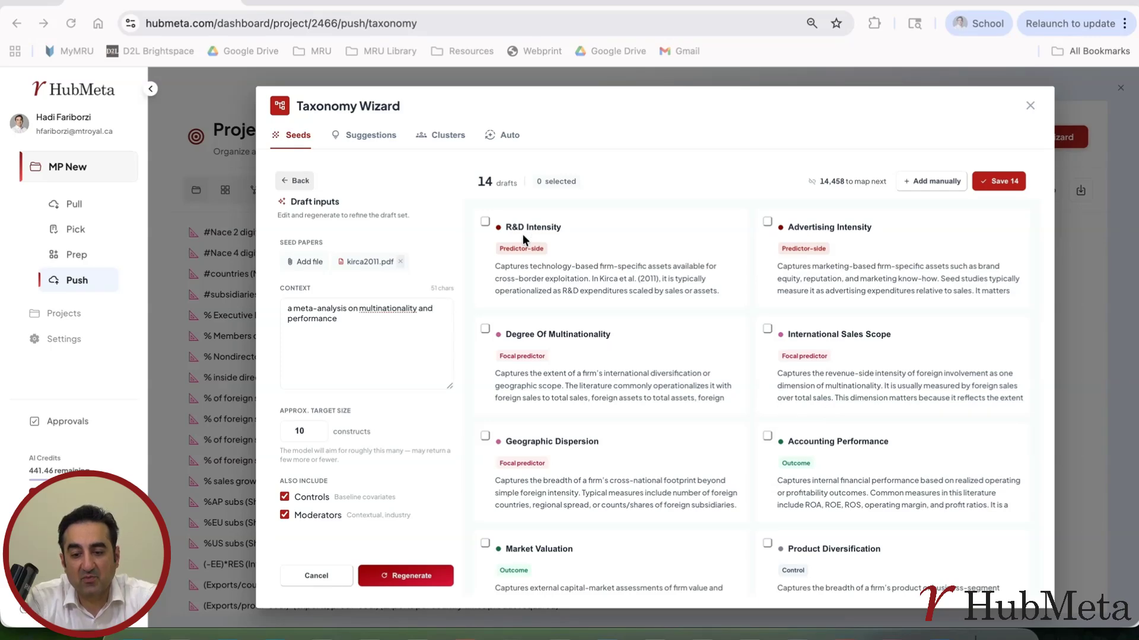
Compare the generated seed construct drafts with the Table 3 variables in the Adobe Acrobat paper.
click(844, 631)
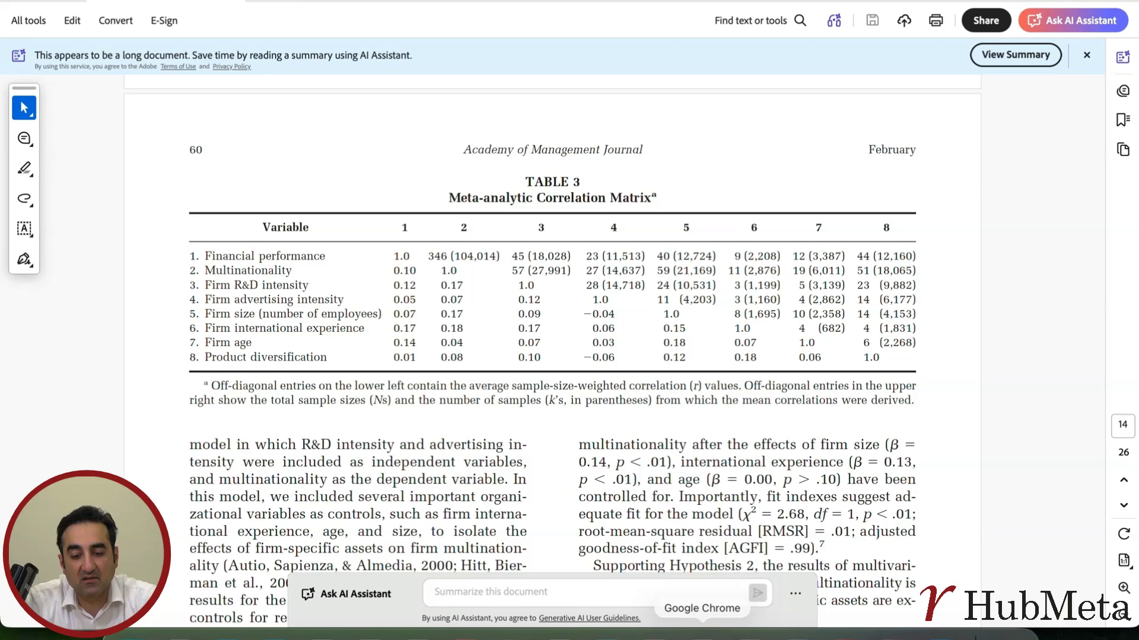
click(702, 632)
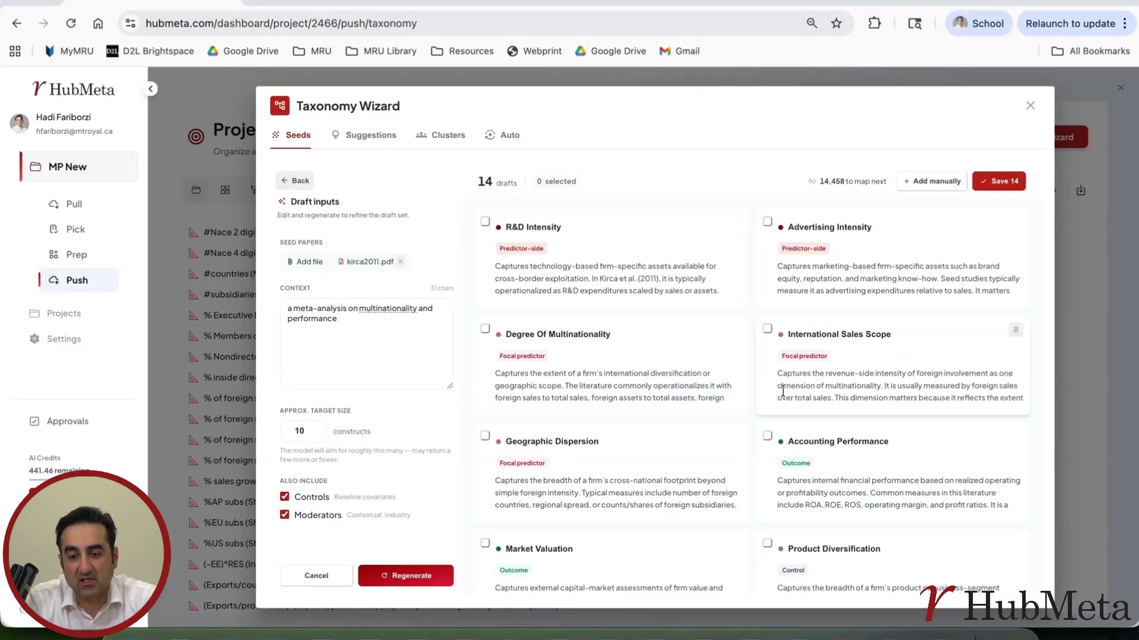
scroll(763, 445, down, 5)
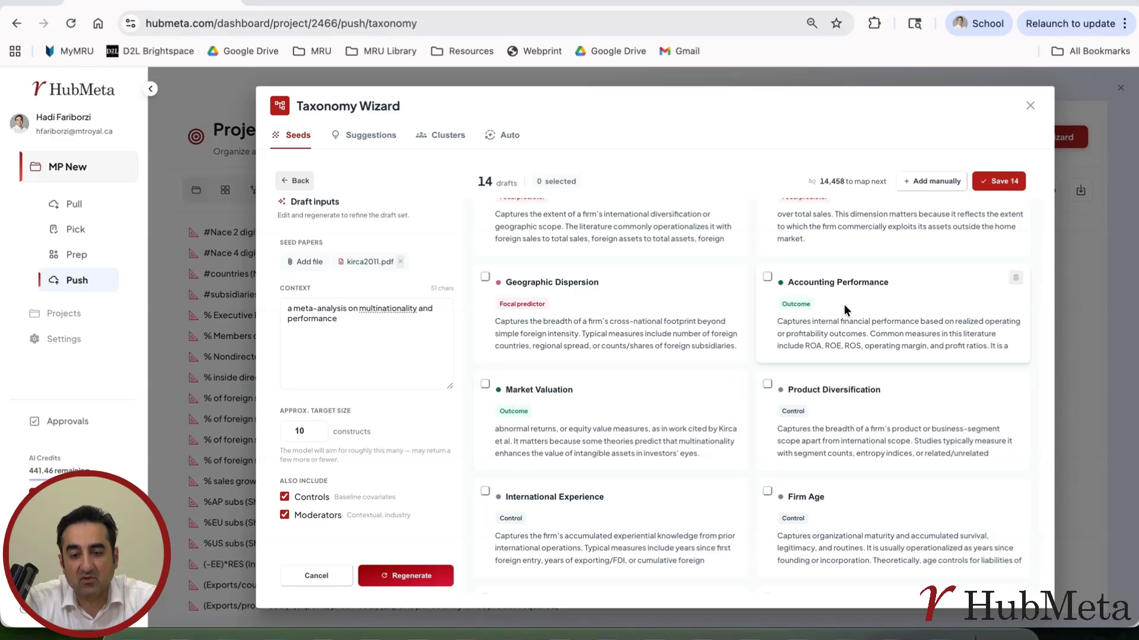
scroll(689, 433, up, 3)
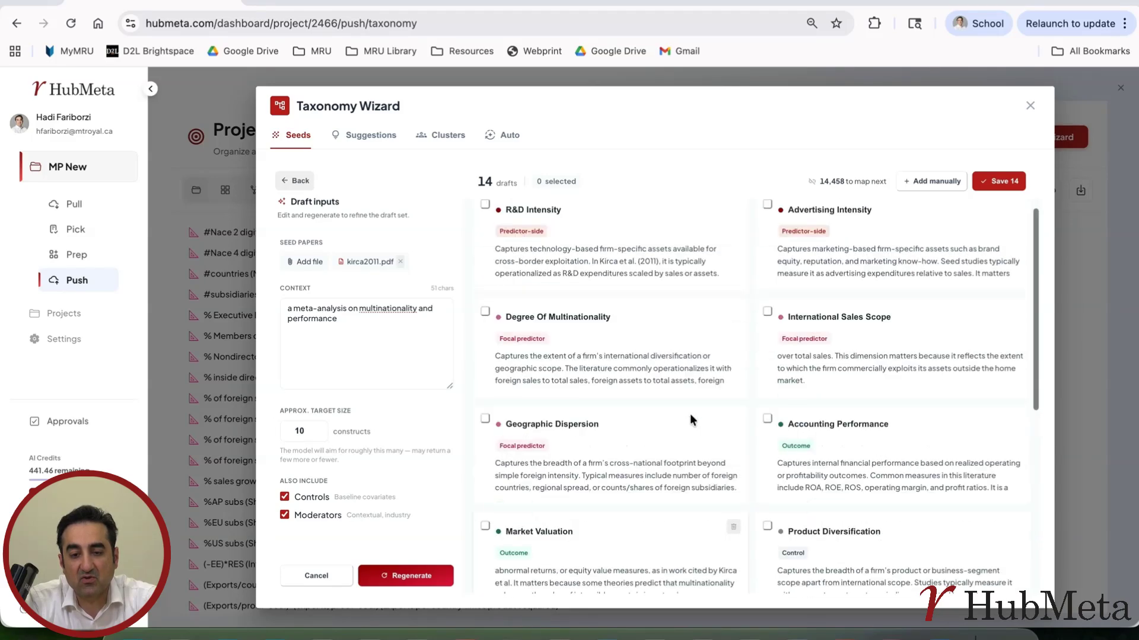
Leave the draft seed constructs without saving them and look through the existing seed constructs list.
scroll(690, 414, up, 1)
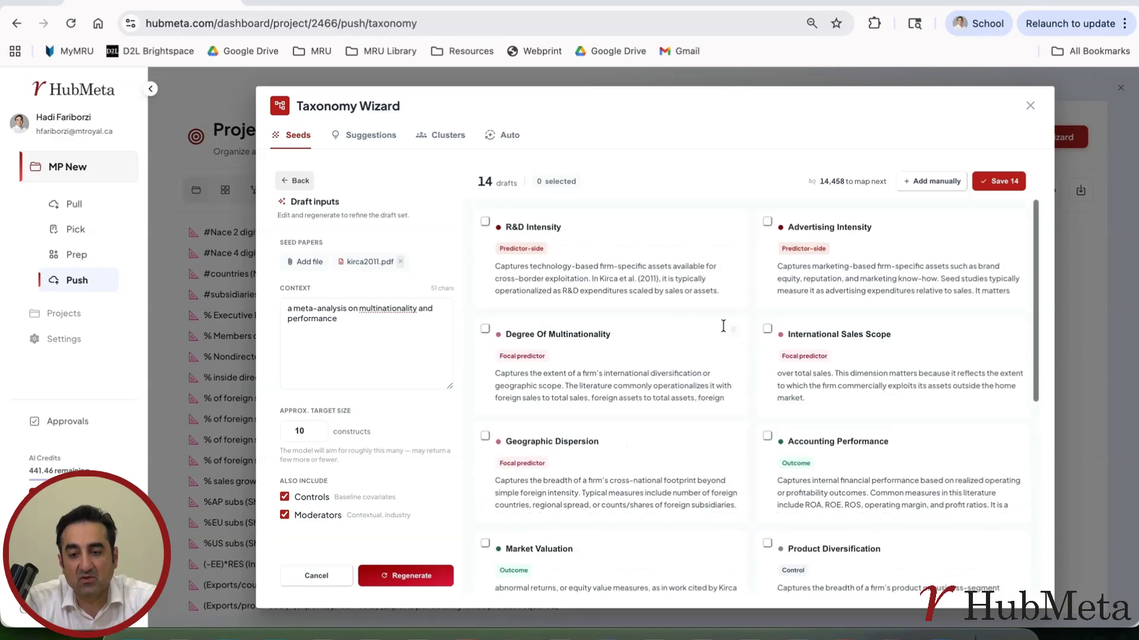
click(823, 280)
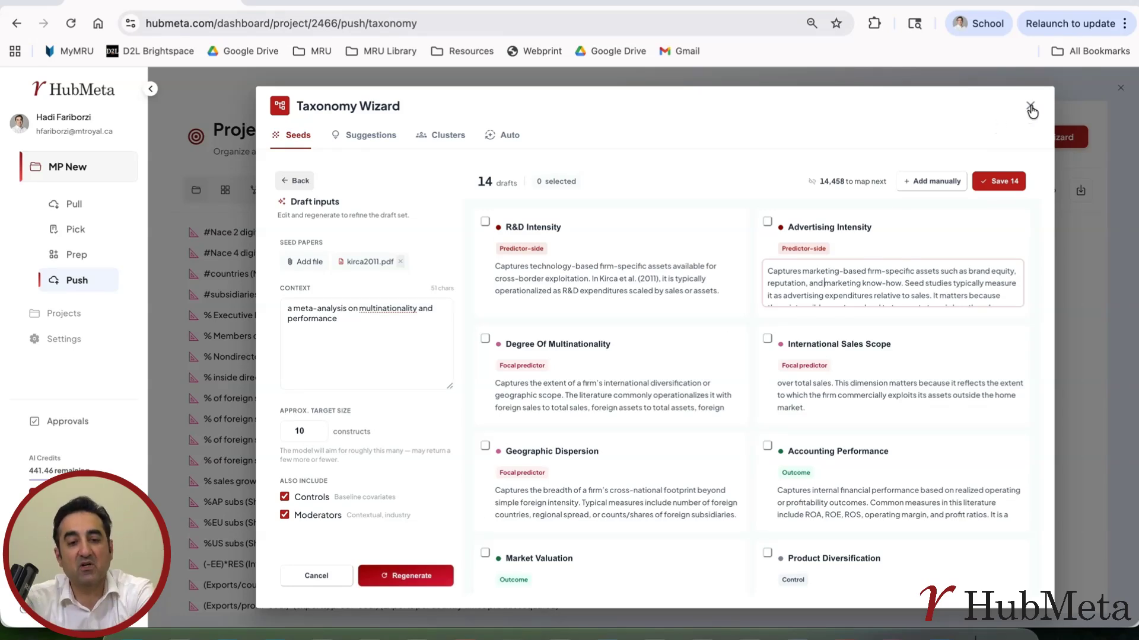
click(293, 181)
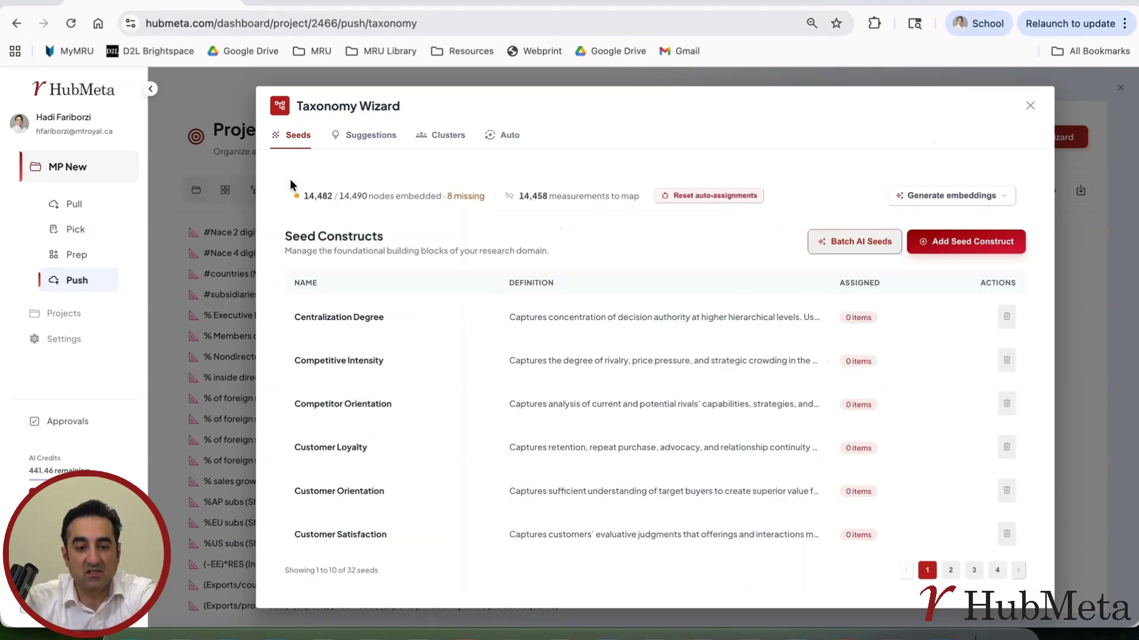
scroll(432, 507, down, 5)
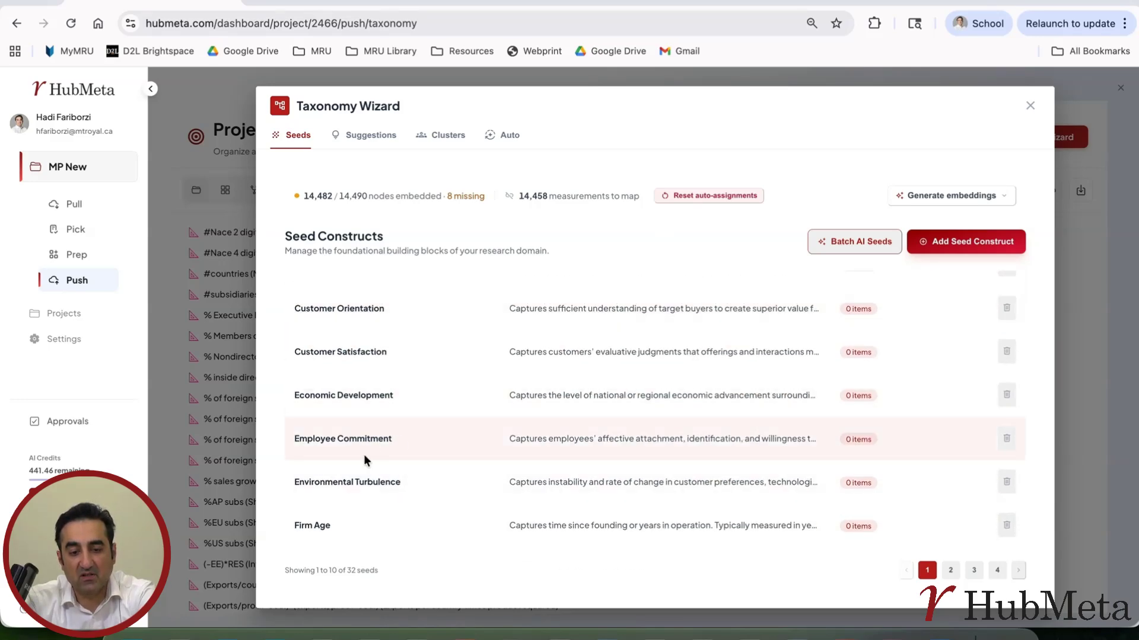
scroll(602, 449, up, 5)
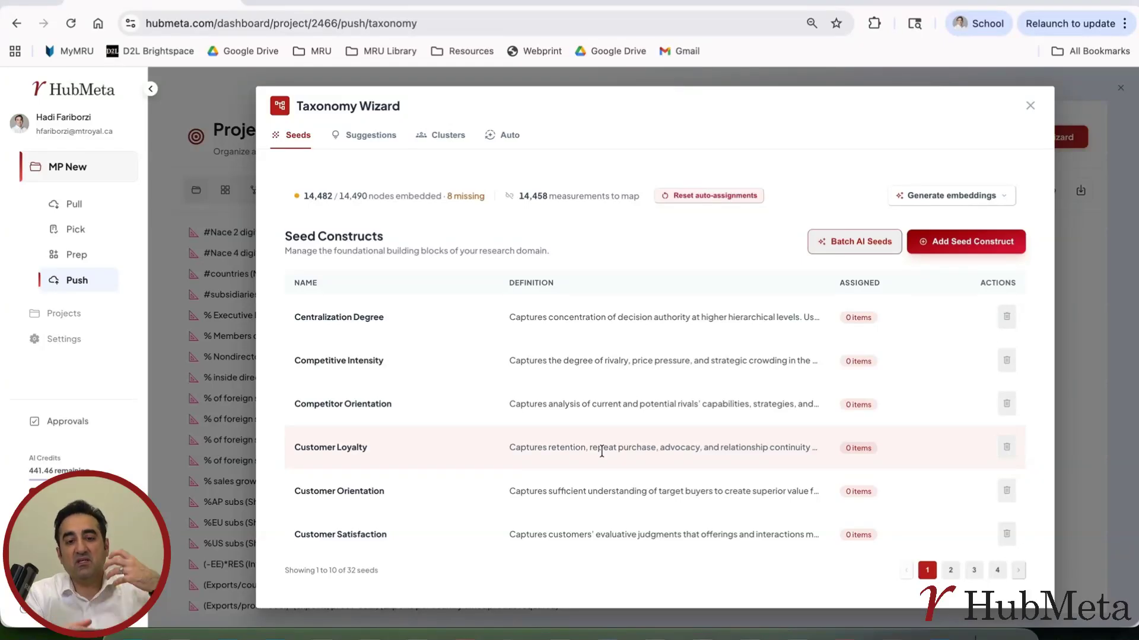
Look over the mapping suggestion and clustering settings, and compare the TF-IDF suggestion method with AI Embeddings, keeping AI Embeddings.
click(366, 142)
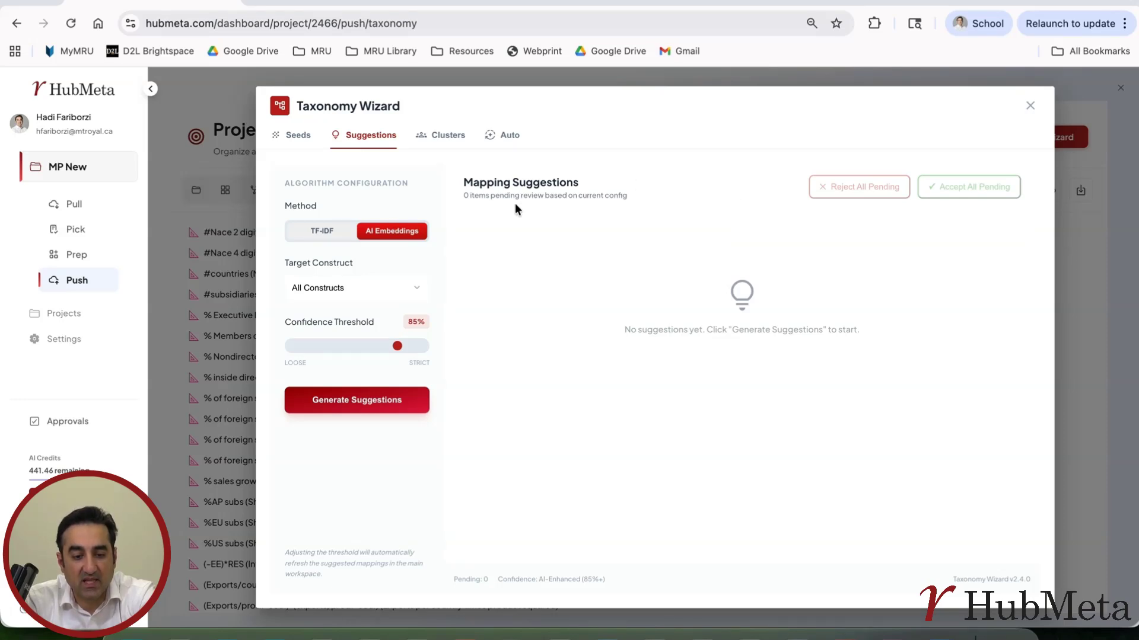
click(445, 135)
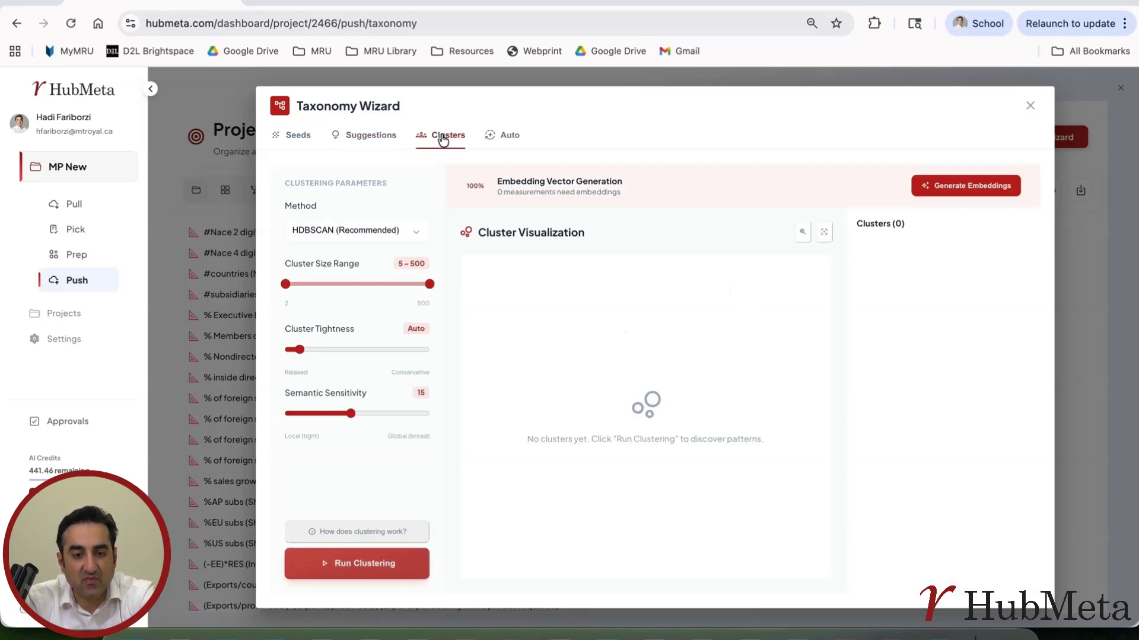
click(348, 148)
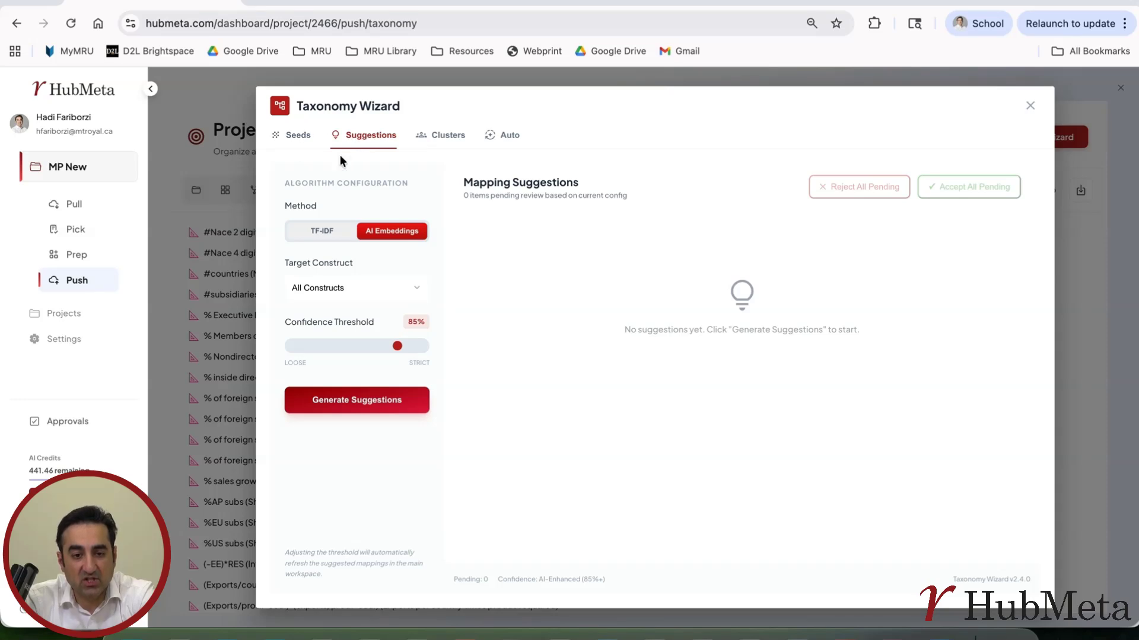
click(320, 229)
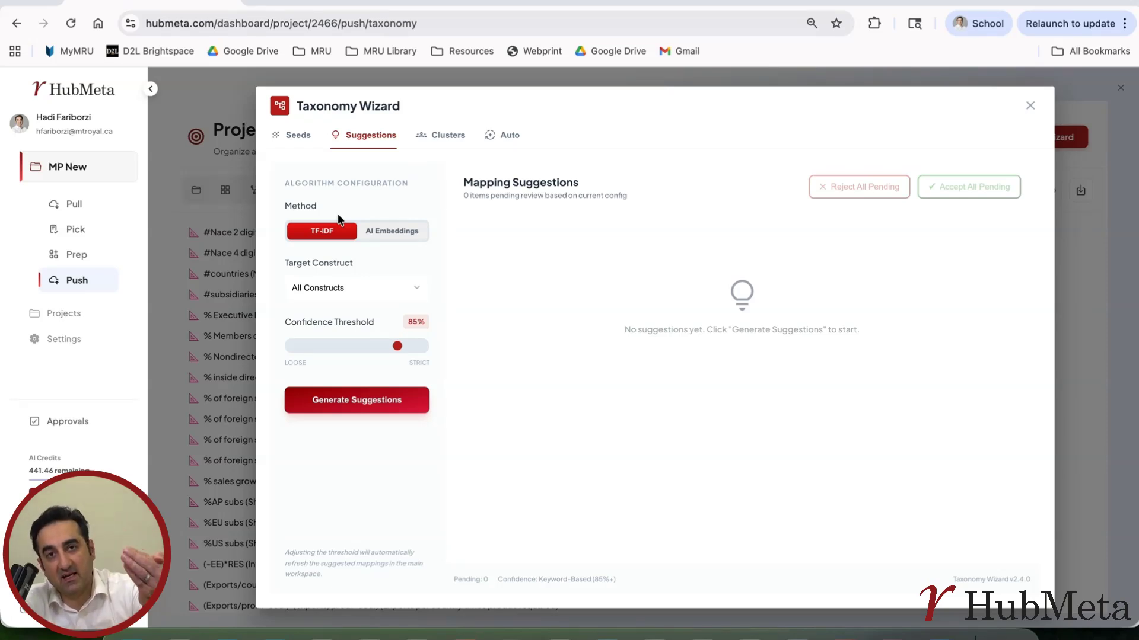
click(385, 231)
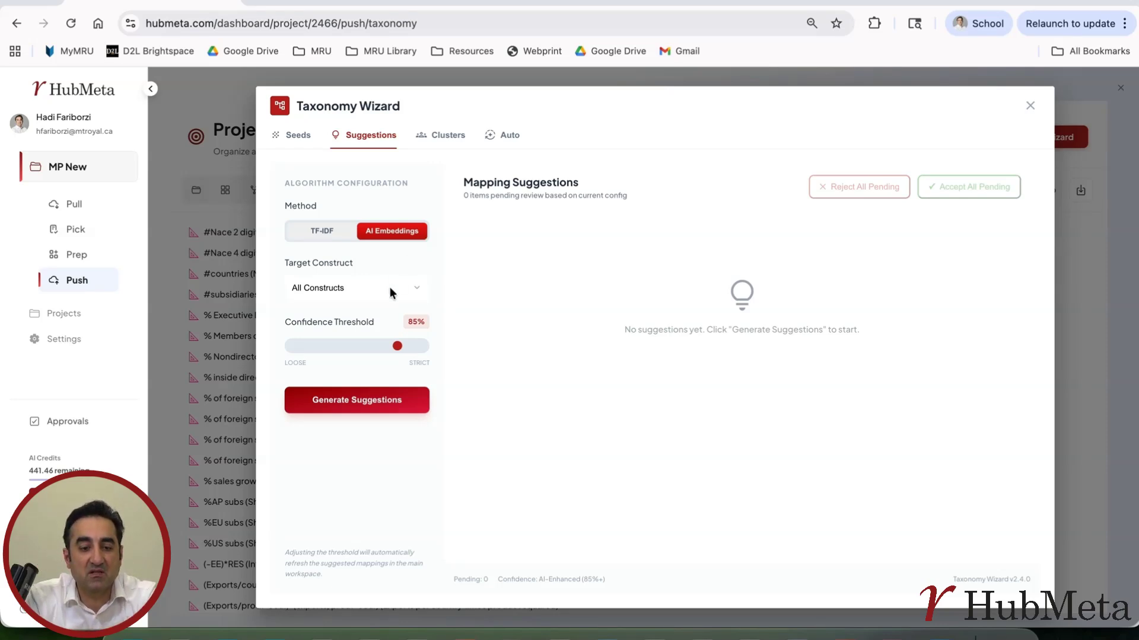
Read the explanation of how clustering works, including the comparison of the four algorithms, and close it.
click(446, 136)
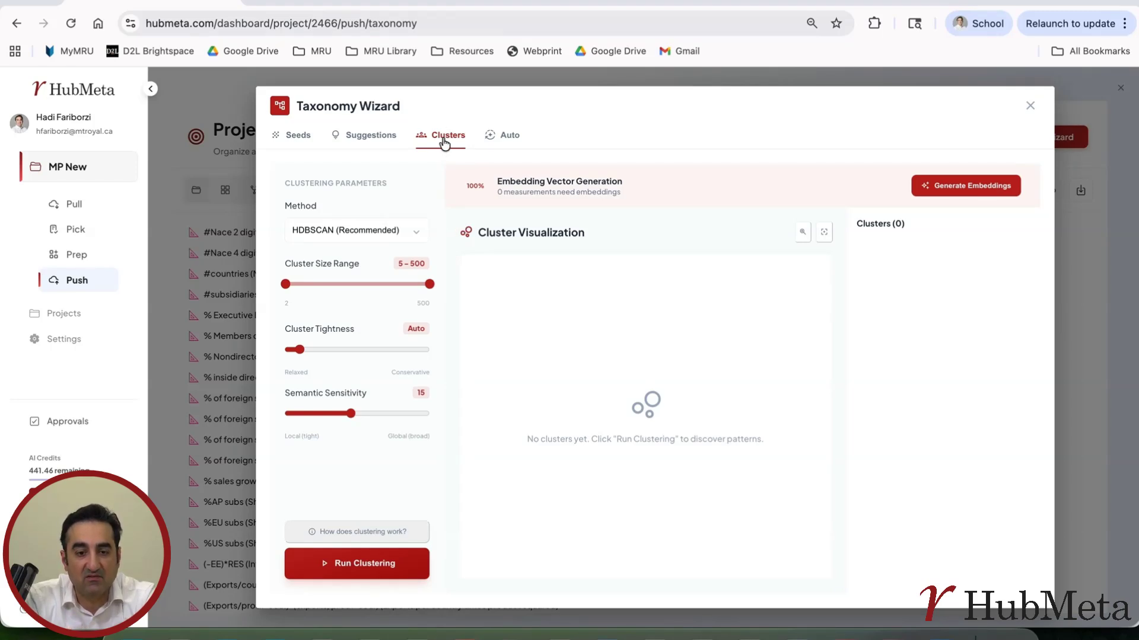
click(340, 531)
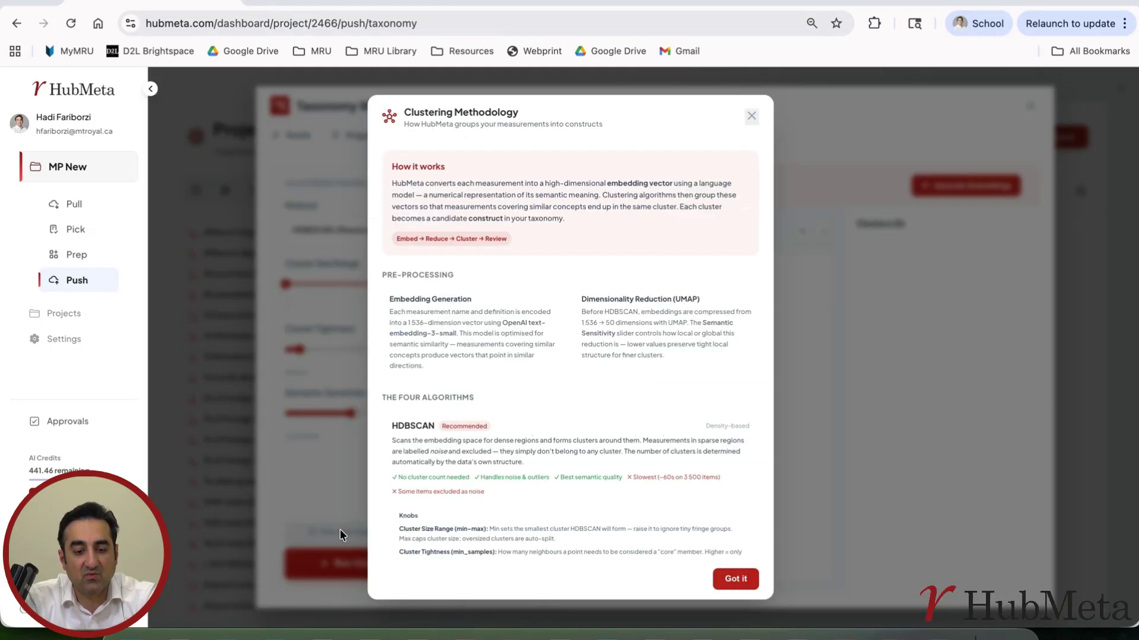
scroll(483, 385, down, 15)
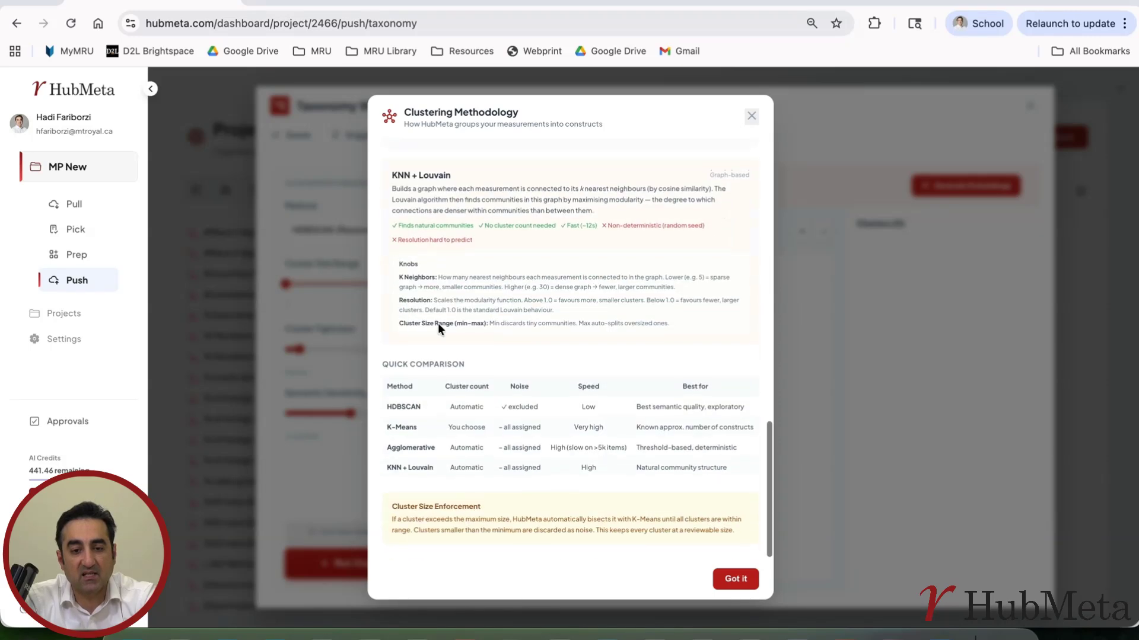
click(751, 116)
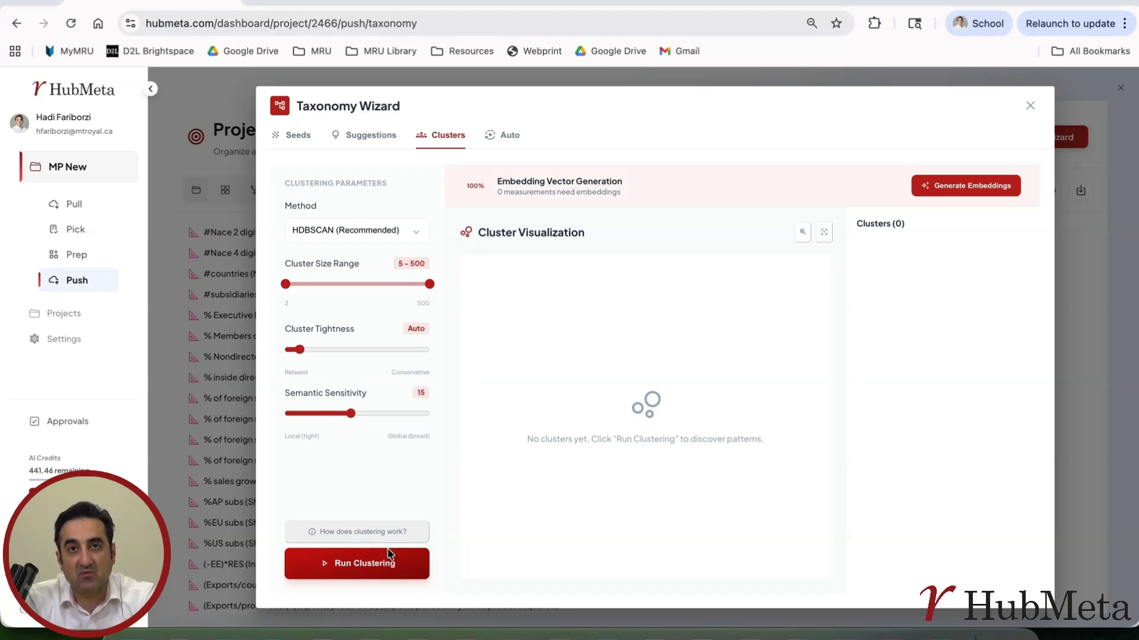
Review the automated assignment pipeline's thresholds, judge model and tier descriptions, checking back on the seed constructs it uses.
click(508, 137)
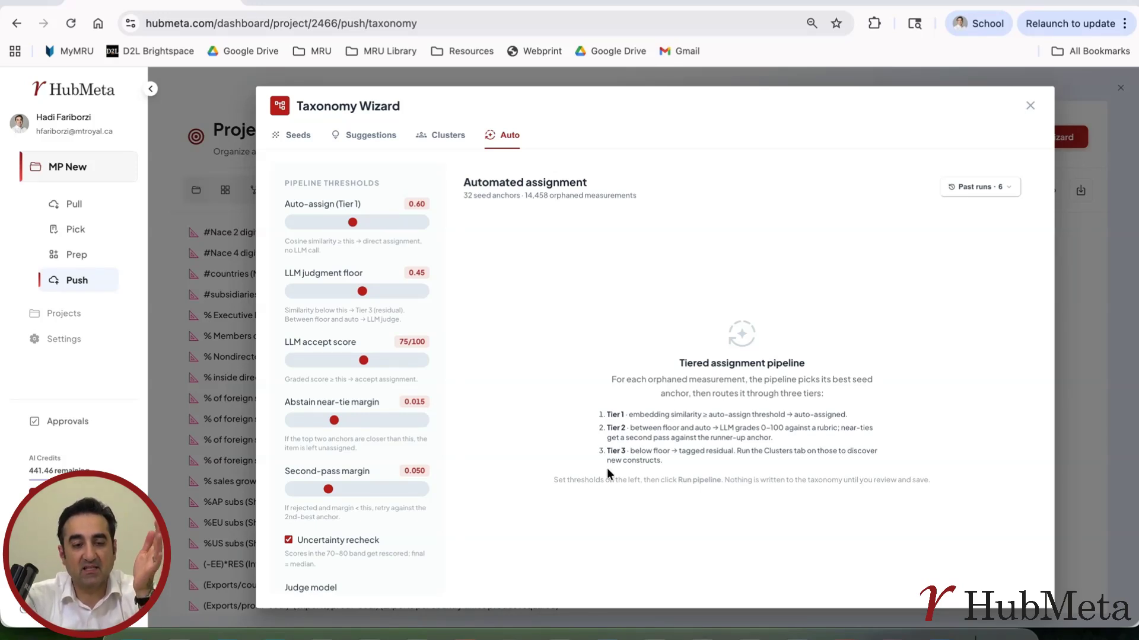
click(294, 138)
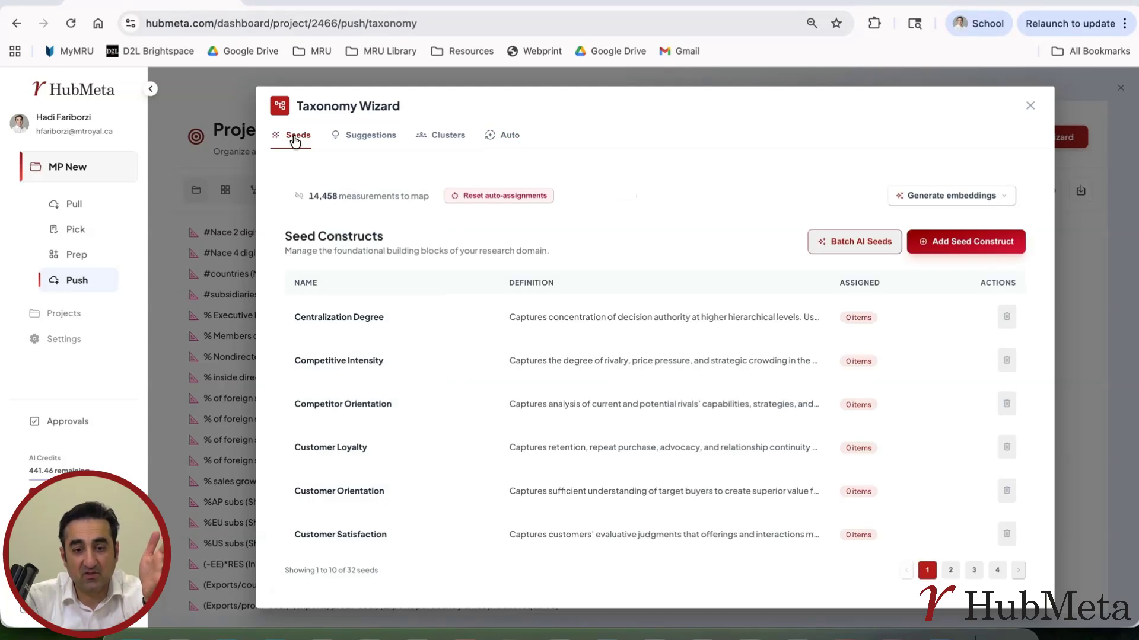
click(508, 136)
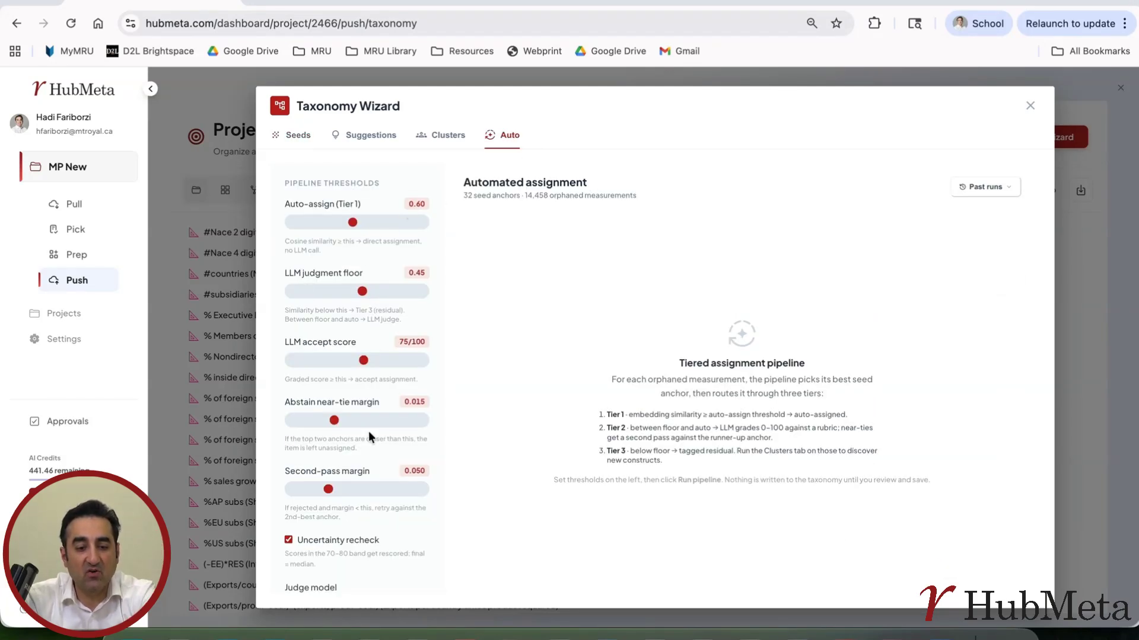
scroll(368, 432, down, 3)
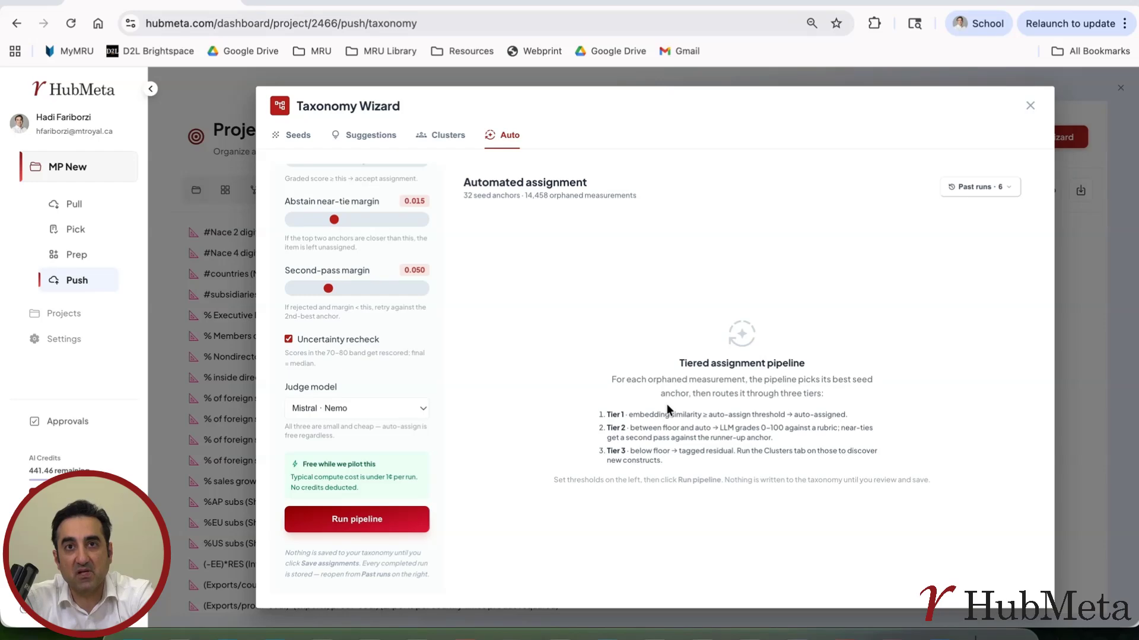
scroll(386, 287, up, 3)
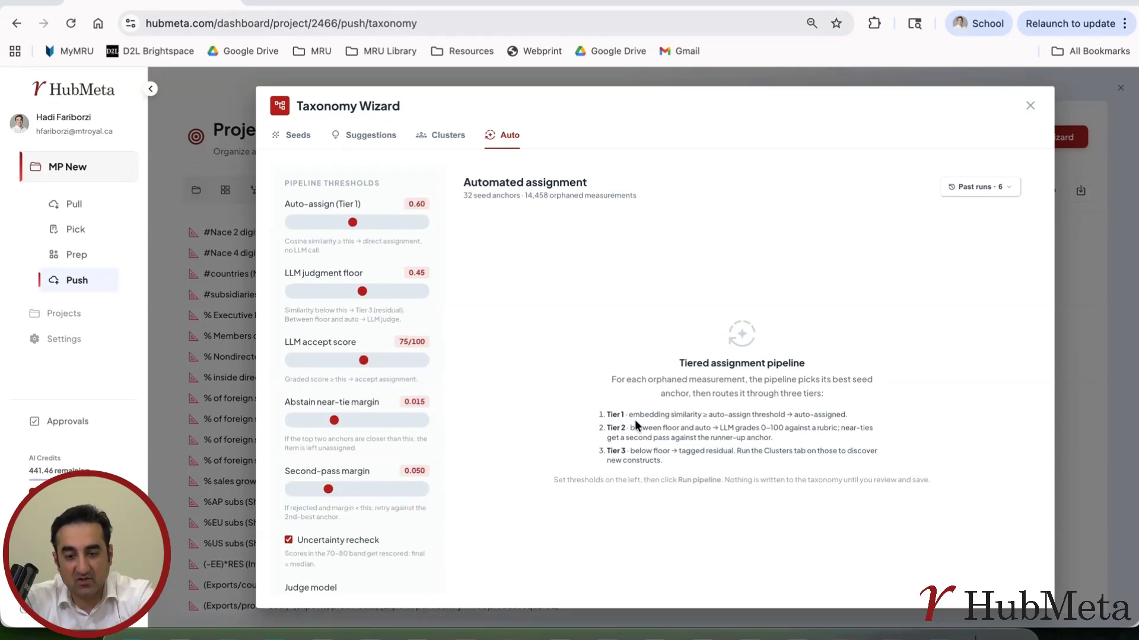
Set the Tier 1 auto-assign threshold of the assignment pipeline to 0.80.
key(ctrl+plus)
key(ctrl+plus)
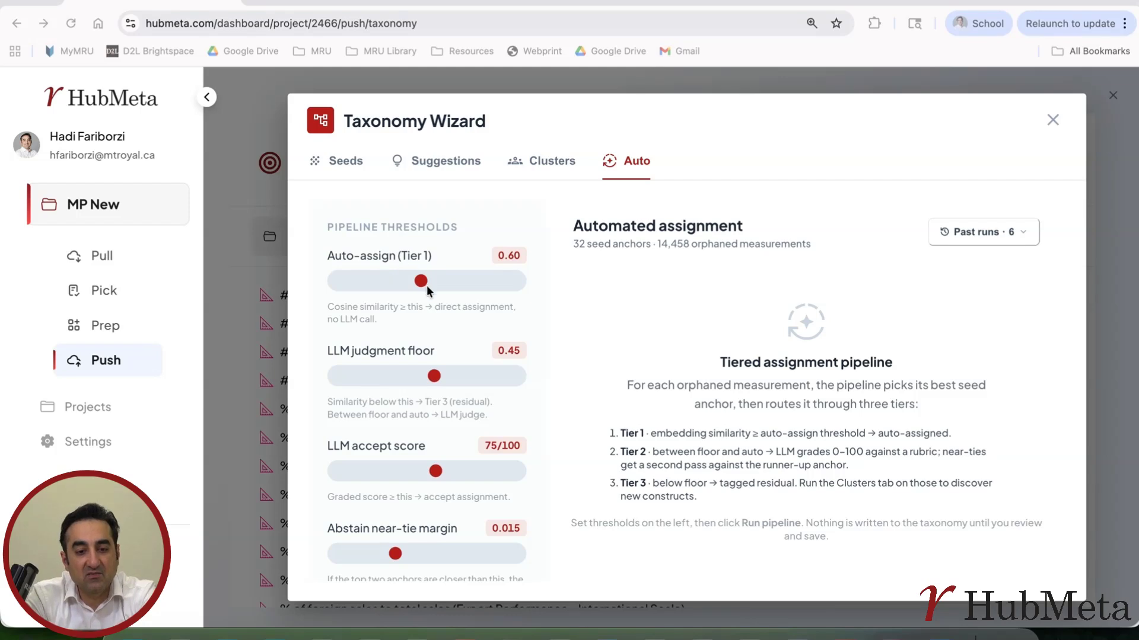
drag(427, 282, 458, 292)
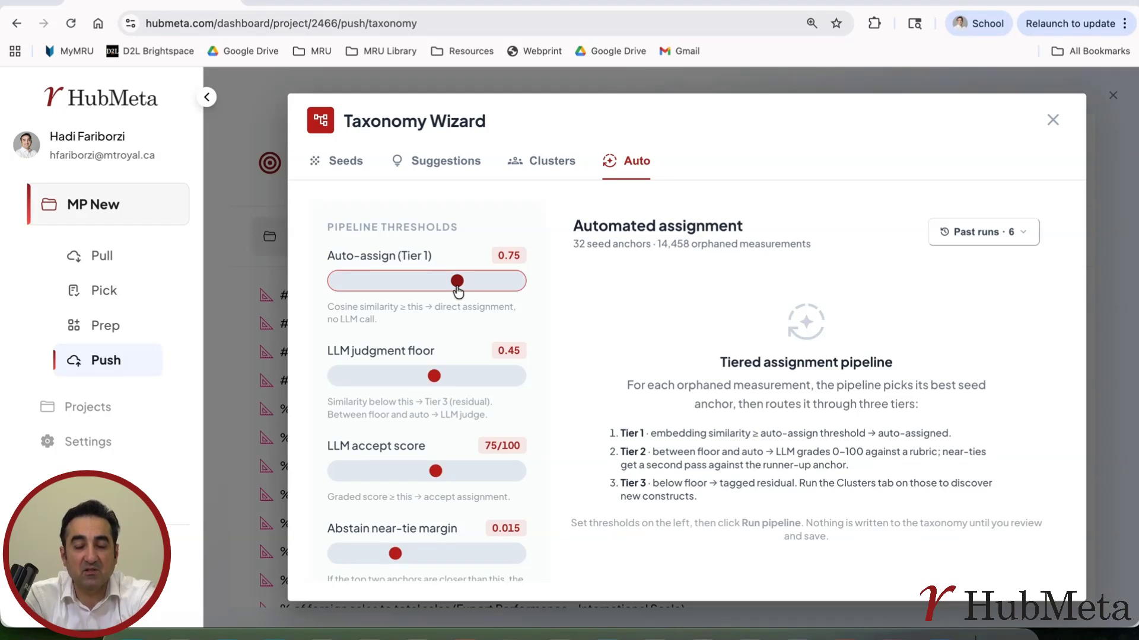
drag(457, 289, 470, 288)
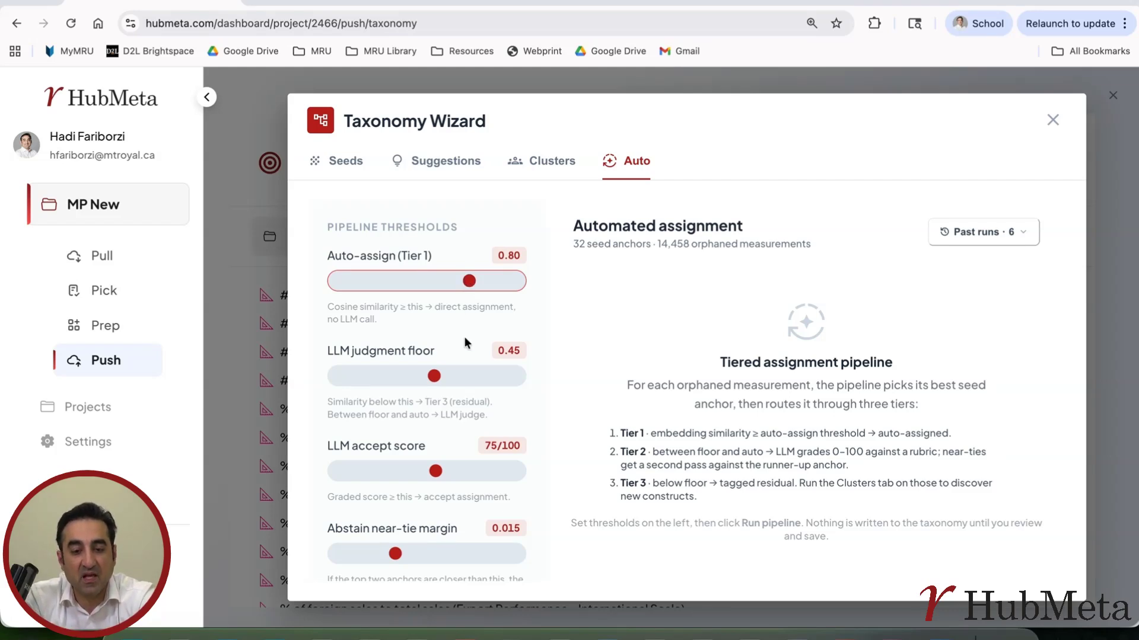
Set the LLM judgment floor to 0.50 and the LLM accept score to 80/100.
drag(434, 377, 449, 379)
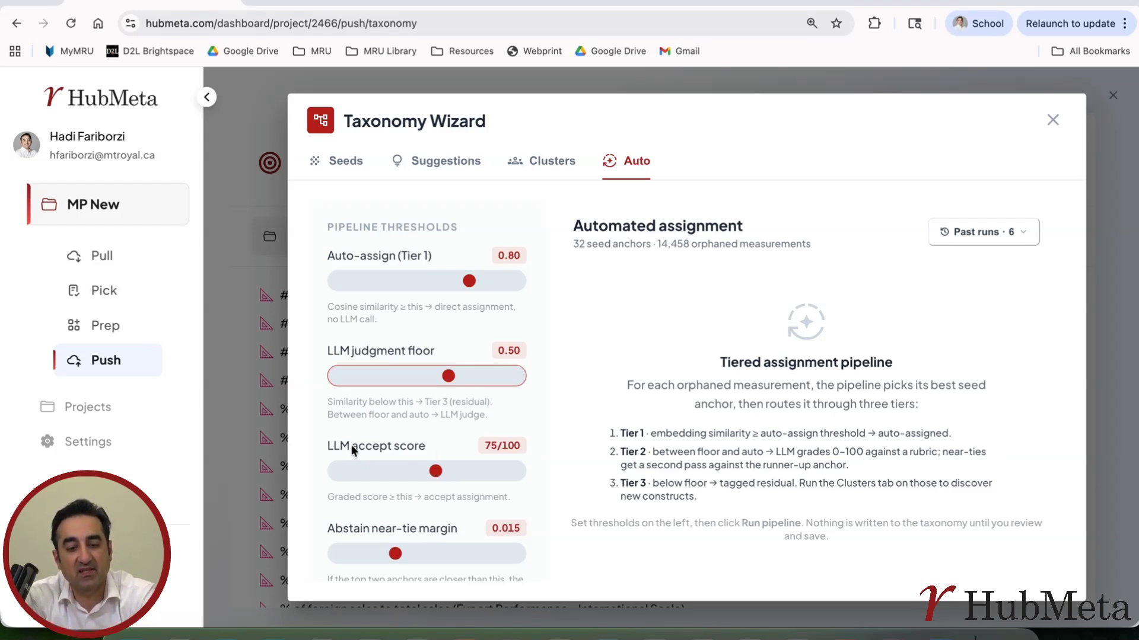
click(435, 471)
drag(436, 473, 454, 477)
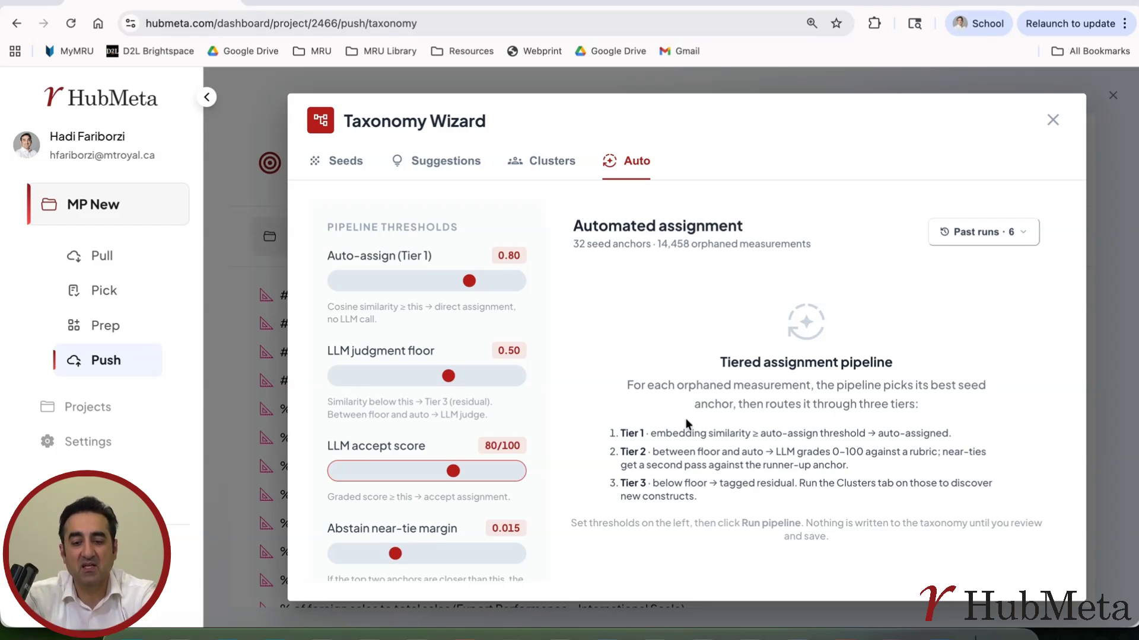
Run the tiered assignment pipeline on the orphaned measurements with the adjusted thresholds.
drag(621, 433, 626, 467)
click(653, 471)
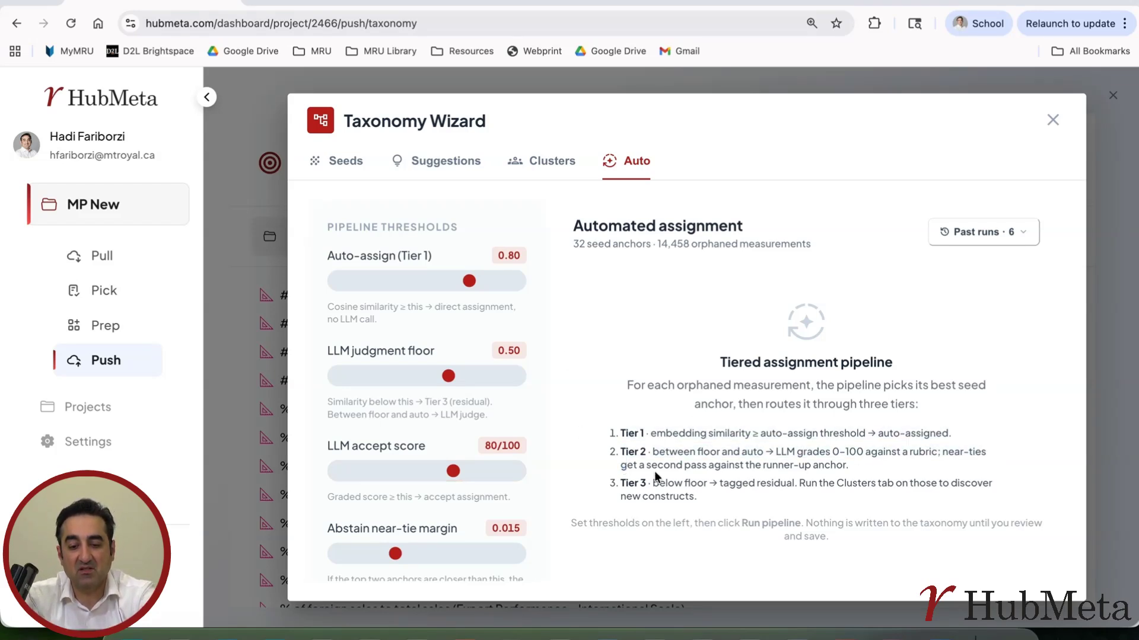
scroll(475, 472, down, 10)
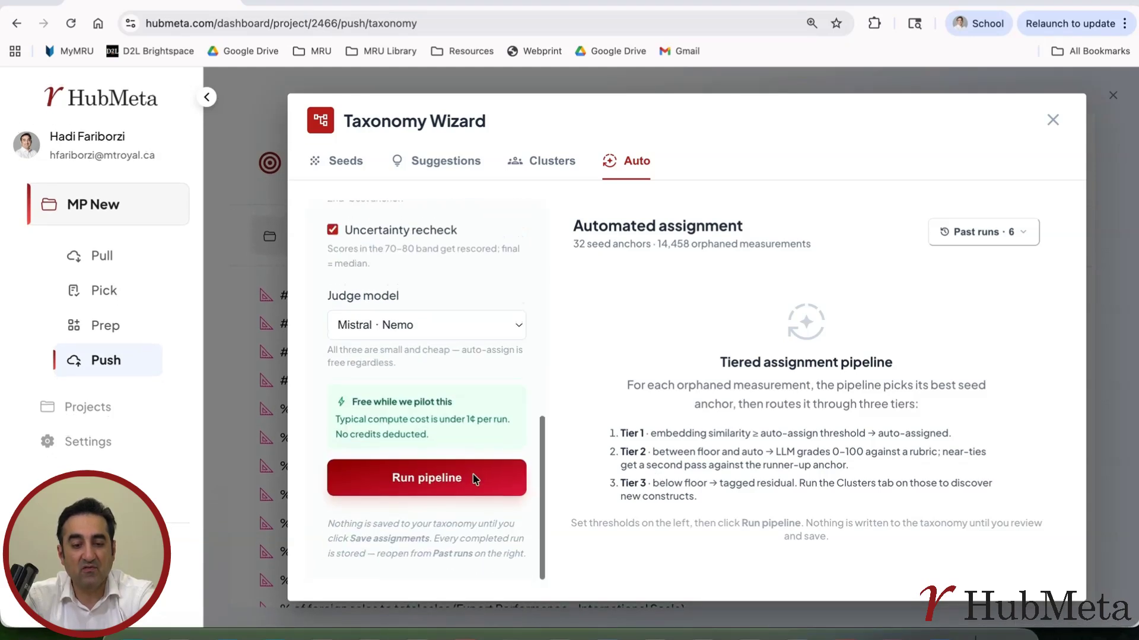
click(433, 482)
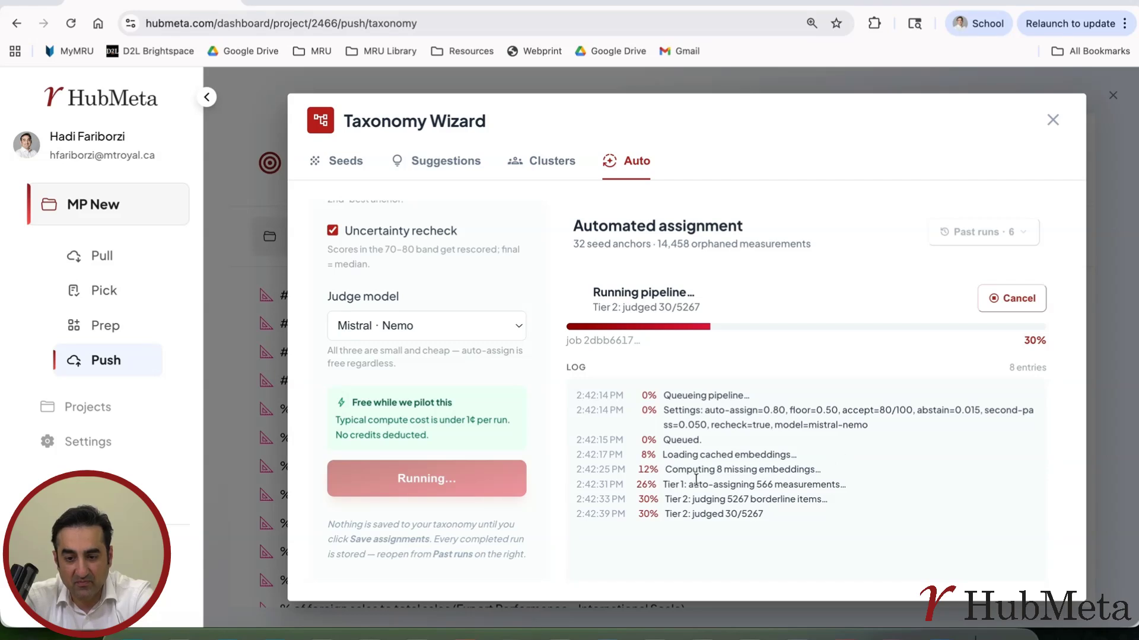
Examine the pipeline log for how many measurements Tier 1 auto-assigns and how many borderline items Tier 2 judges.
drag(662, 484, 767, 482)
double_click(767, 482)
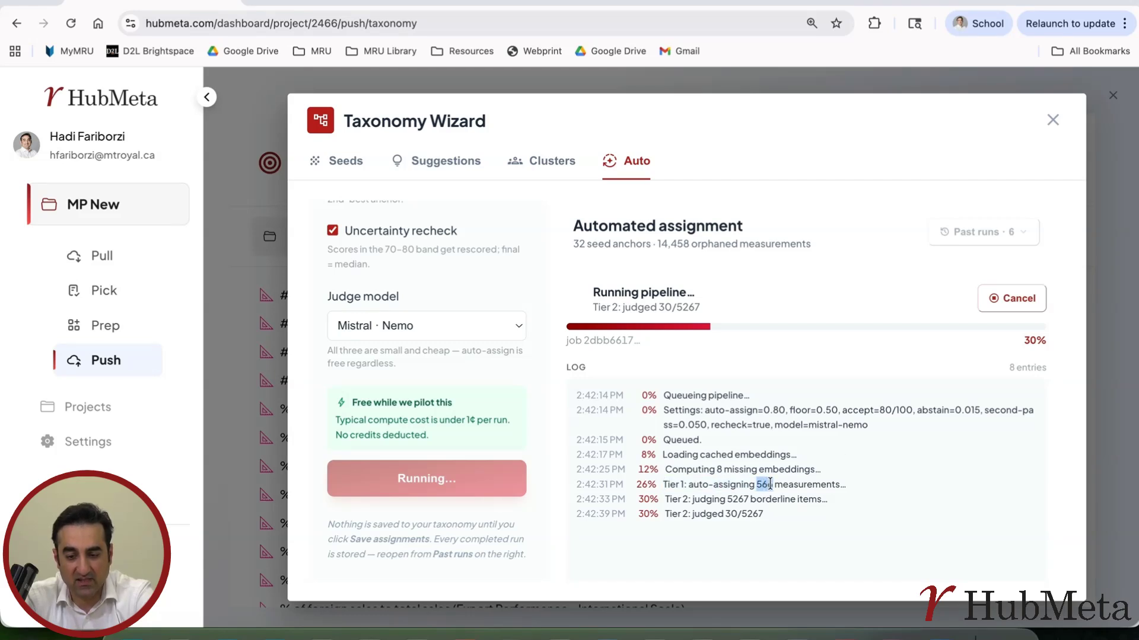
scroll(432, 353, up, 10)
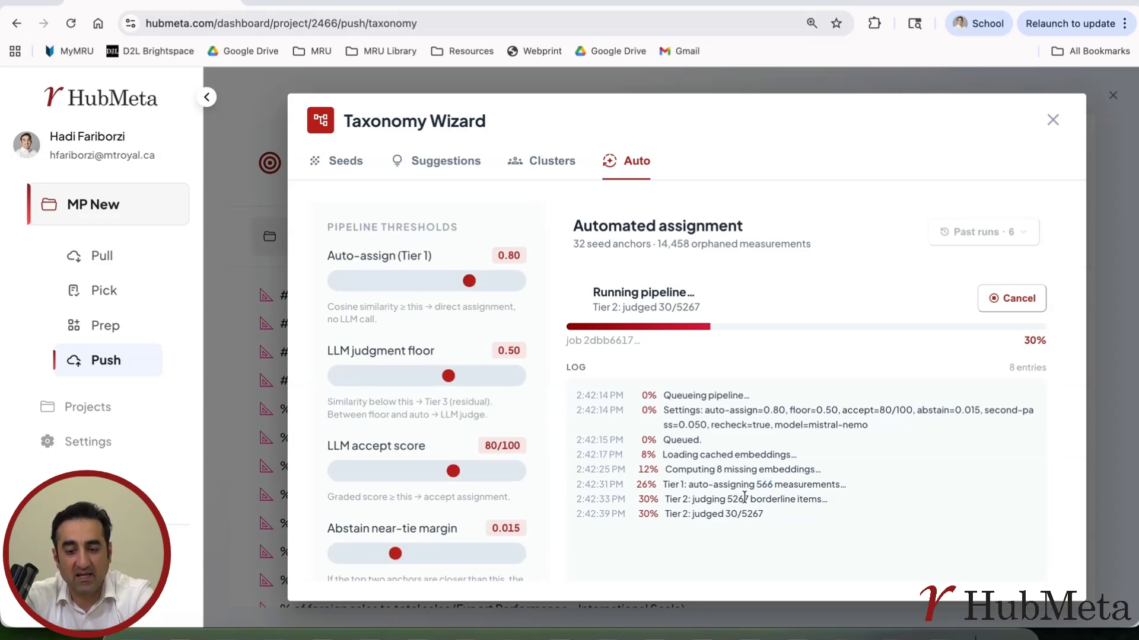
drag(746, 499, 727, 498)
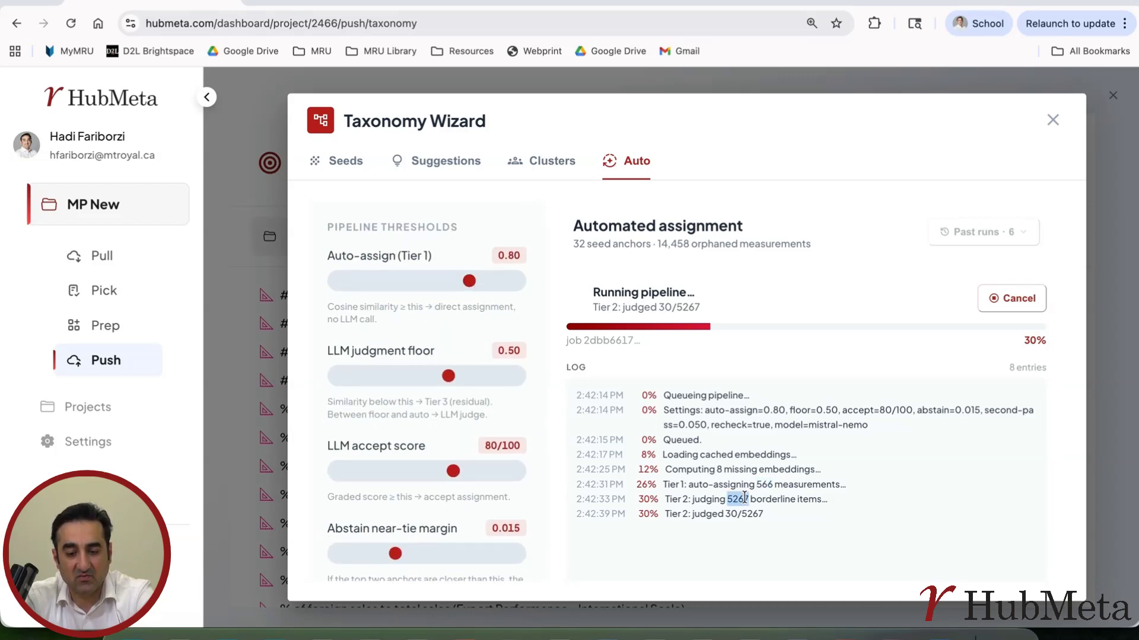
double_click(744, 499)
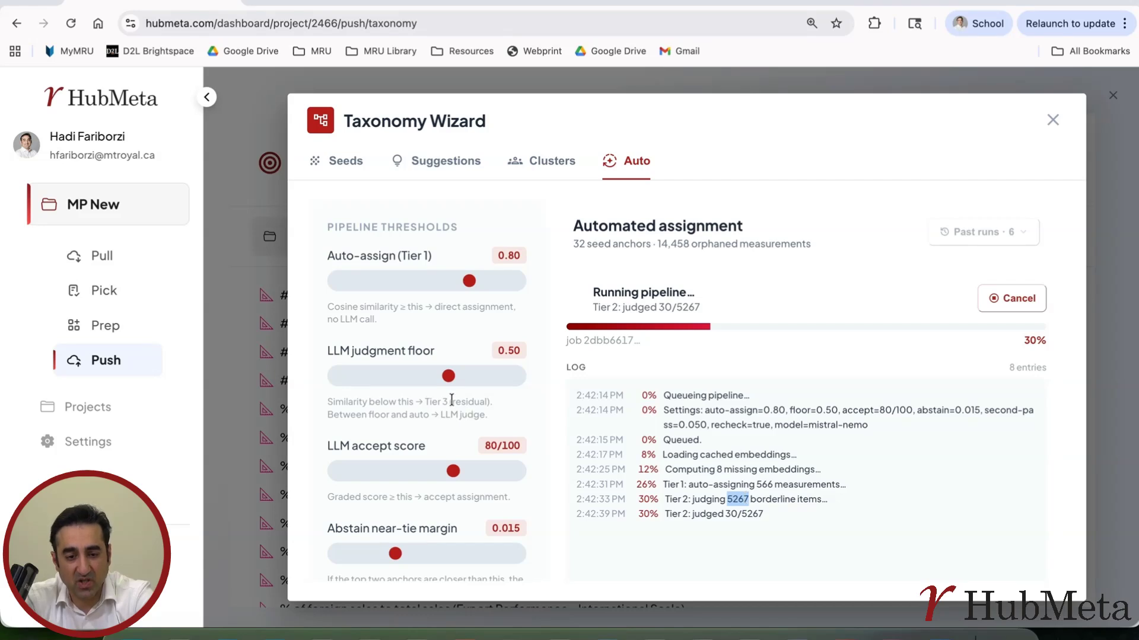
click(695, 500)
drag(765, 514, 698, 500)
click(728, 511)
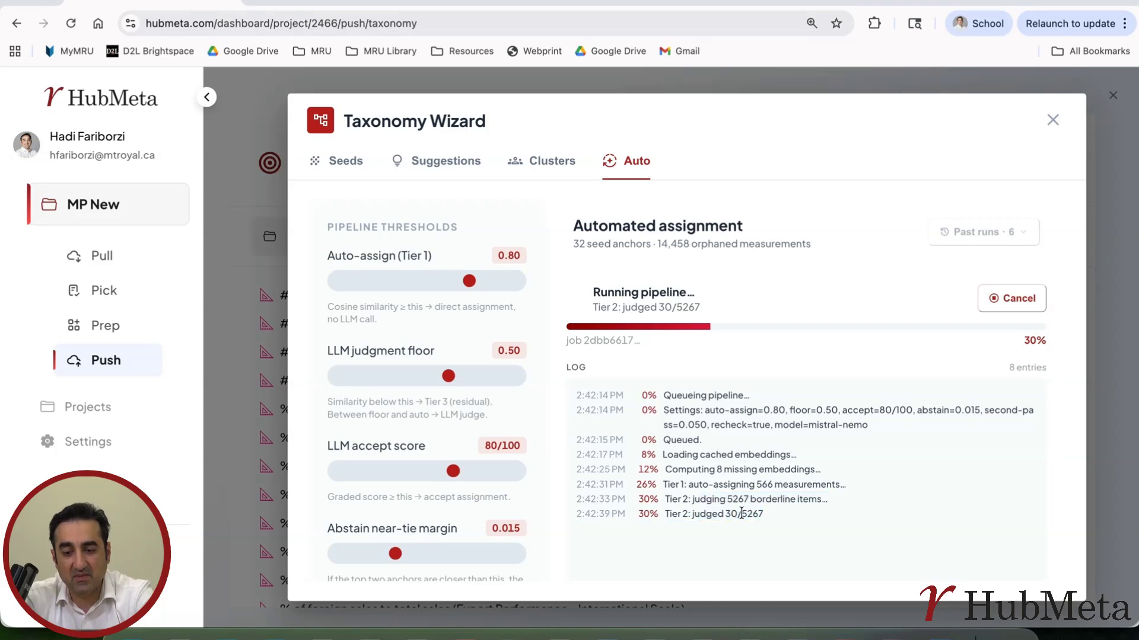
double_click(730, 498)
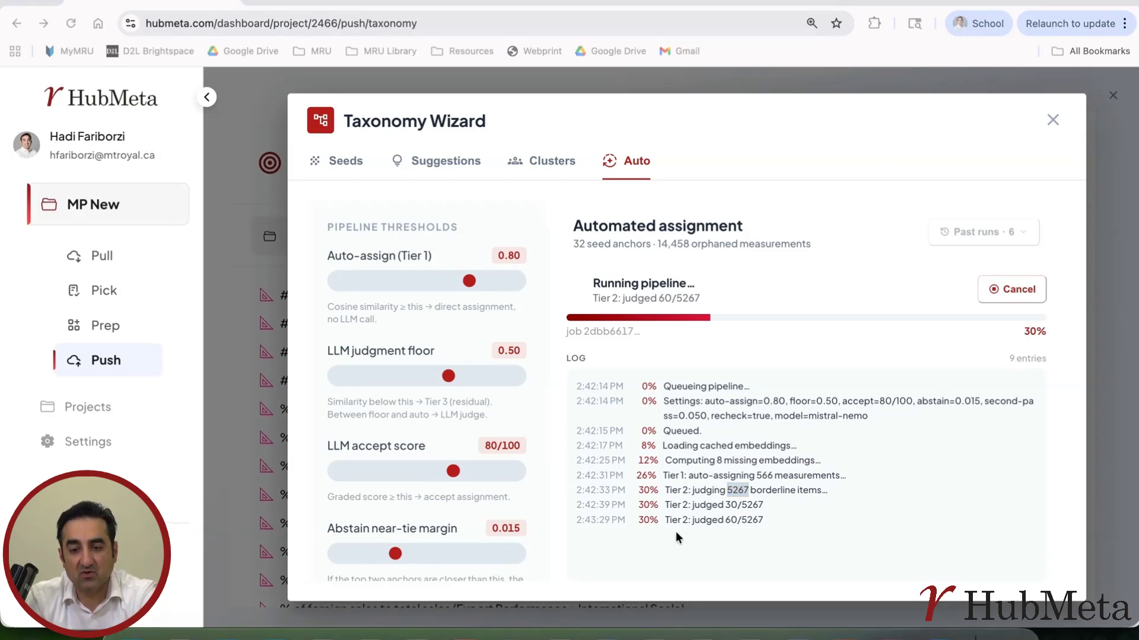
Cancel the running assignment pipeline and open the saved run from 4/30/2026, 3:17:15 AM.
click(1029, 290)
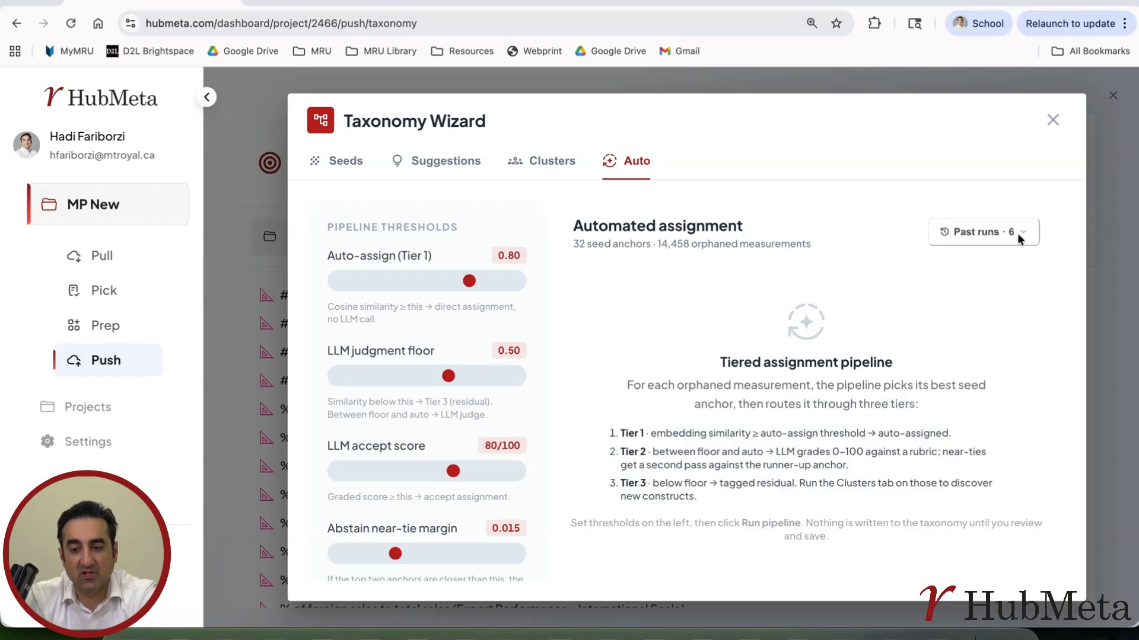
click(1025, 234)
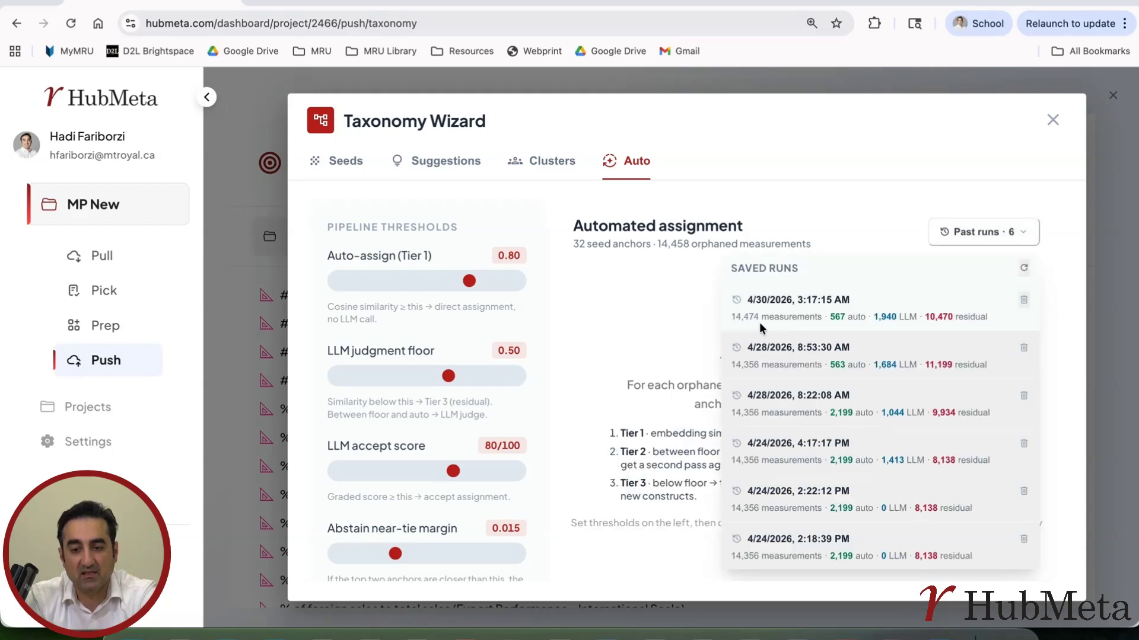
click(767, 298)
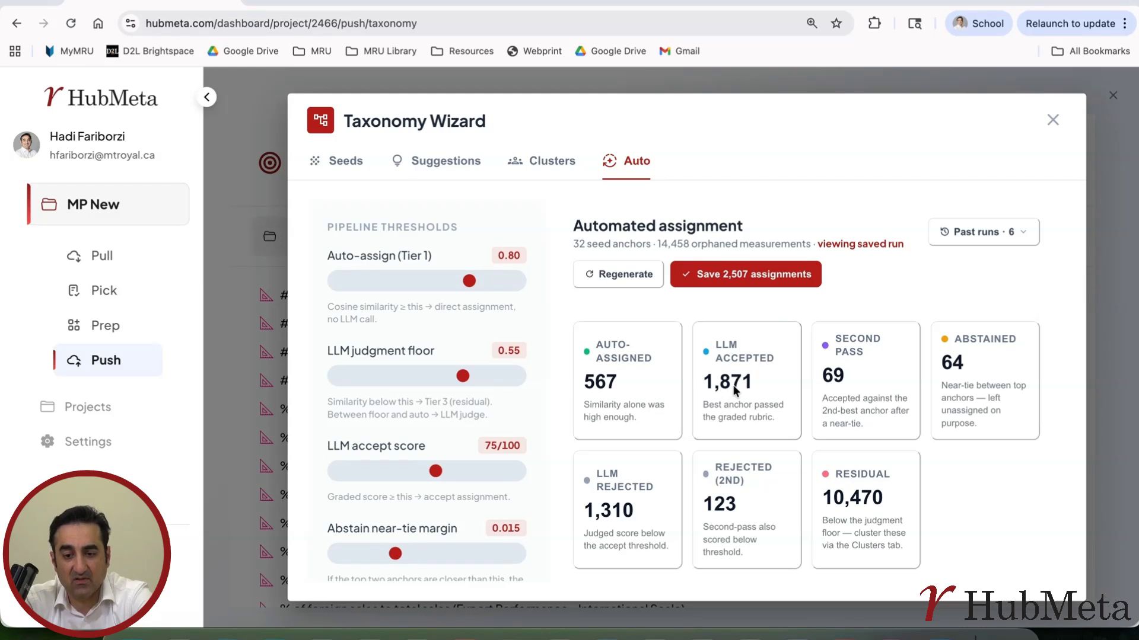
Review the tier result buckets of the opened run and save its 2,507 assignments to the taxonomy.
scroll(734, 388, down, 1)
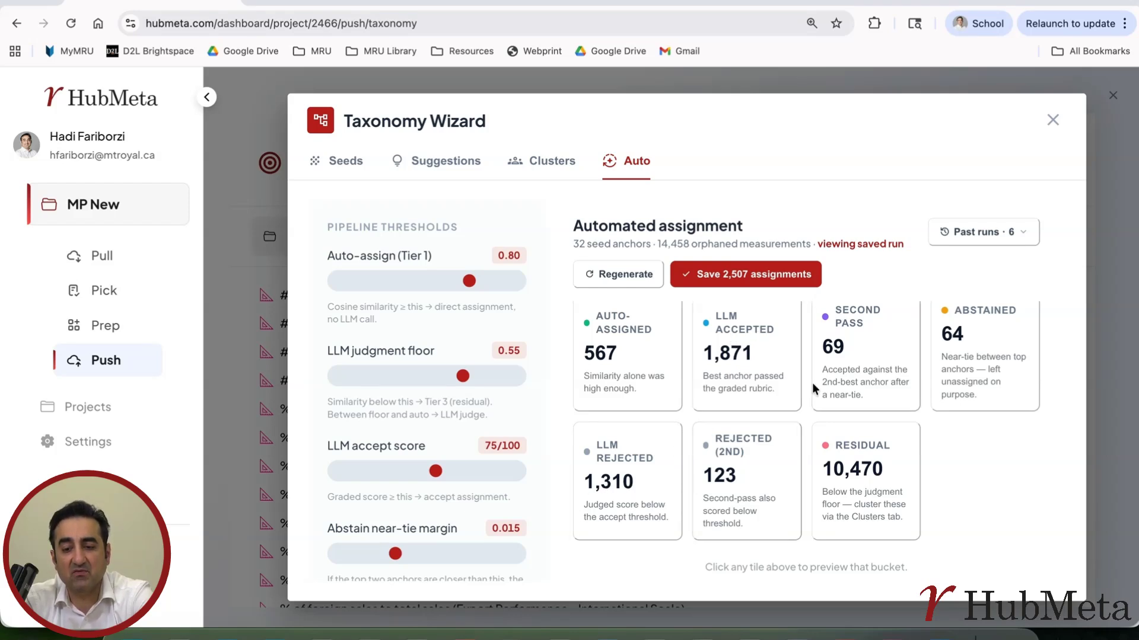
scroll(812, 383, down, 1)
scroll(839, 366, up, 1)
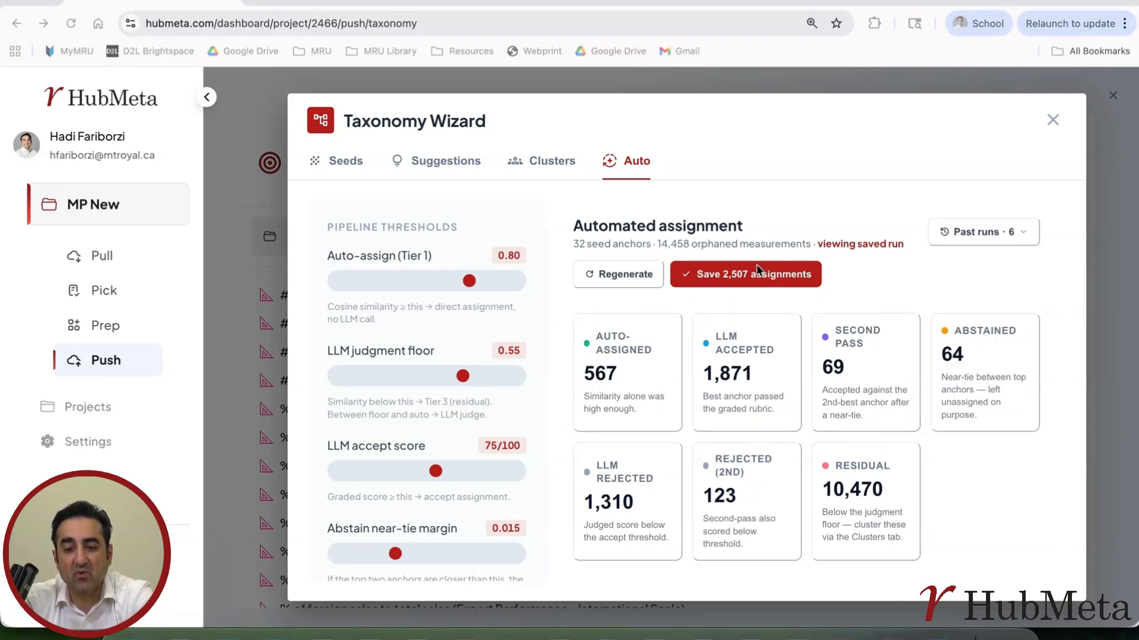
click(756, 282)
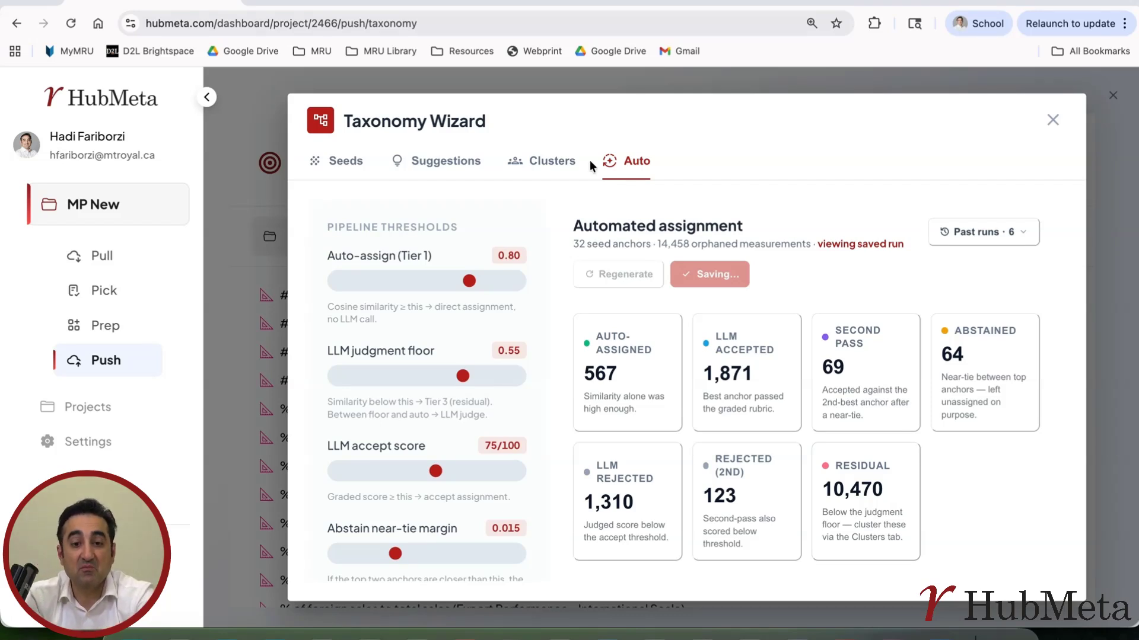
Run clustering on the measurements with the HDBSCAN method, cluster size range 5–500, Auto tightness and semantic sensitivity 15.
click(549, 168)
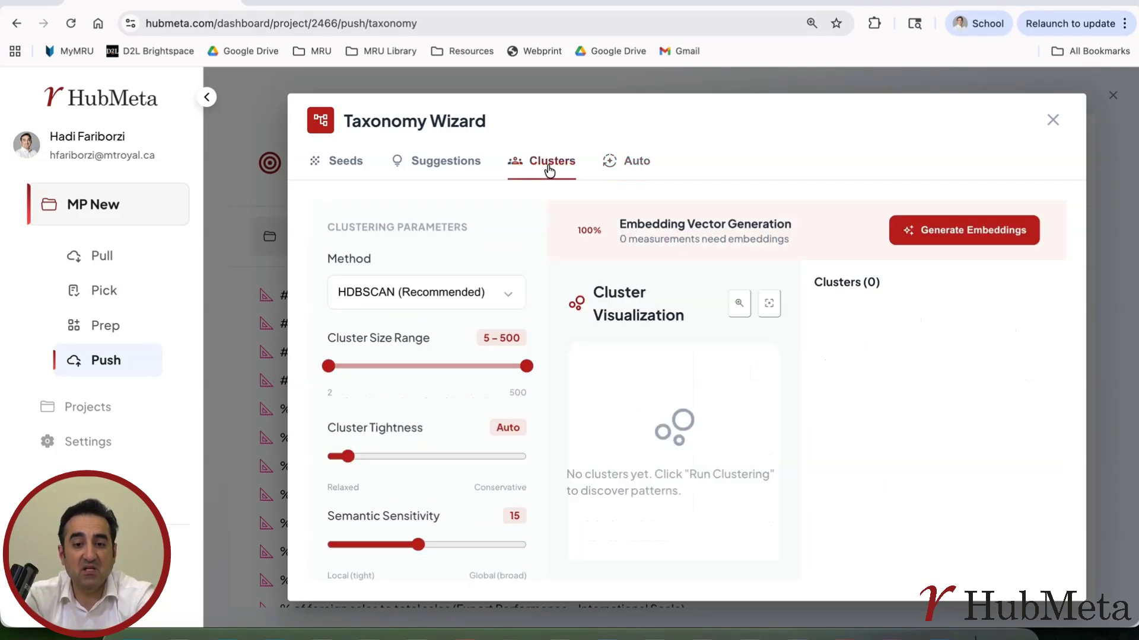
click(628, 161)
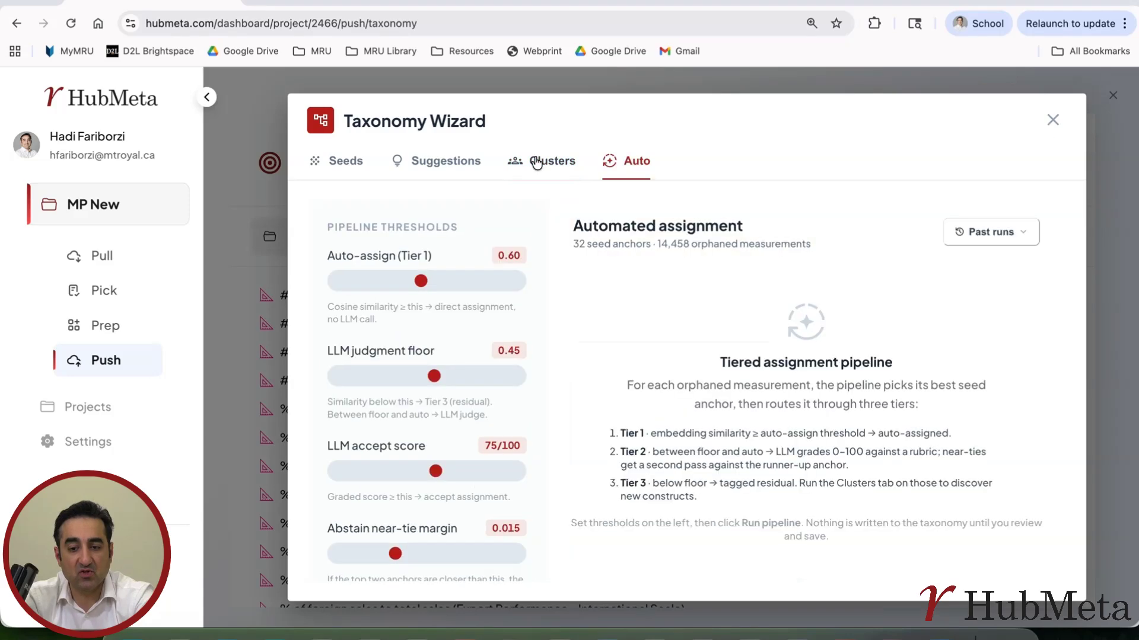
click(525, 161)
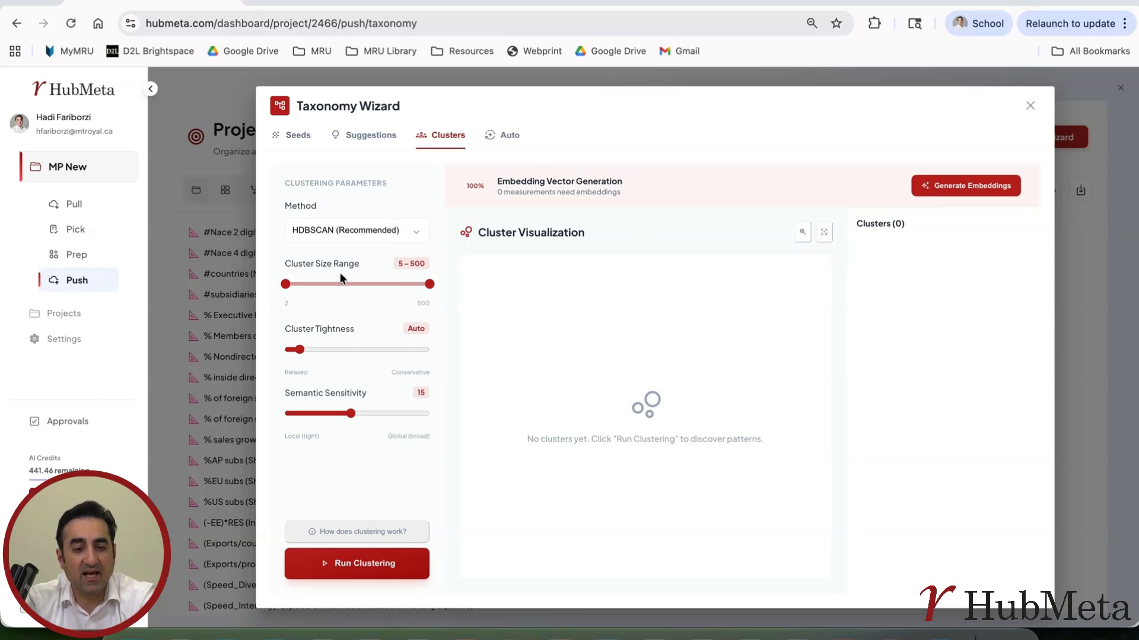
click(409, 240)
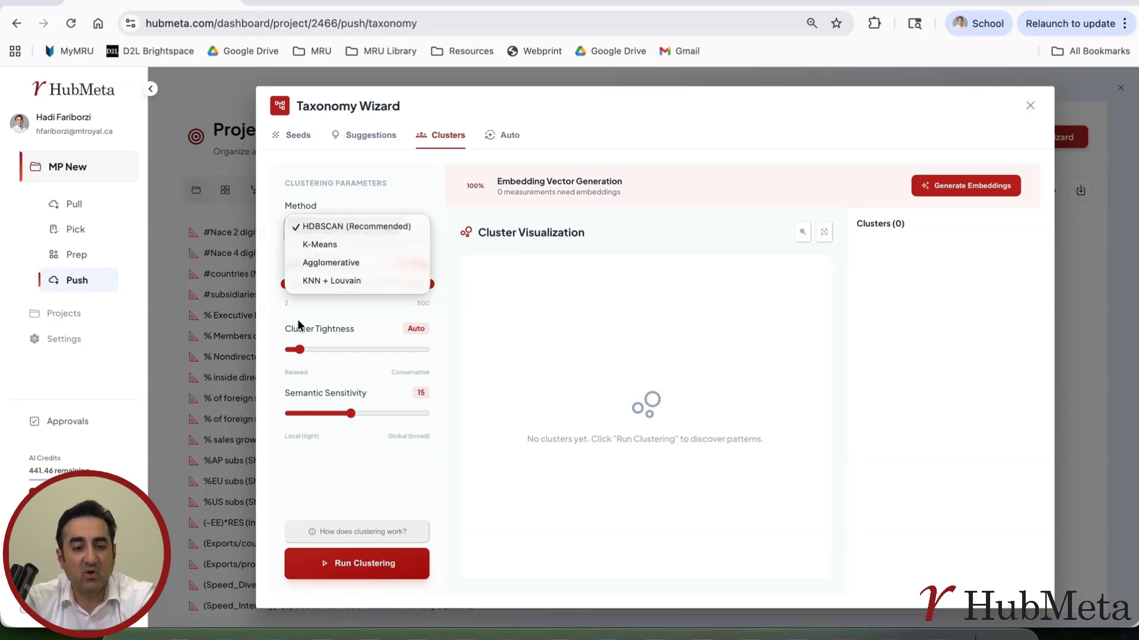
click(396, 194)
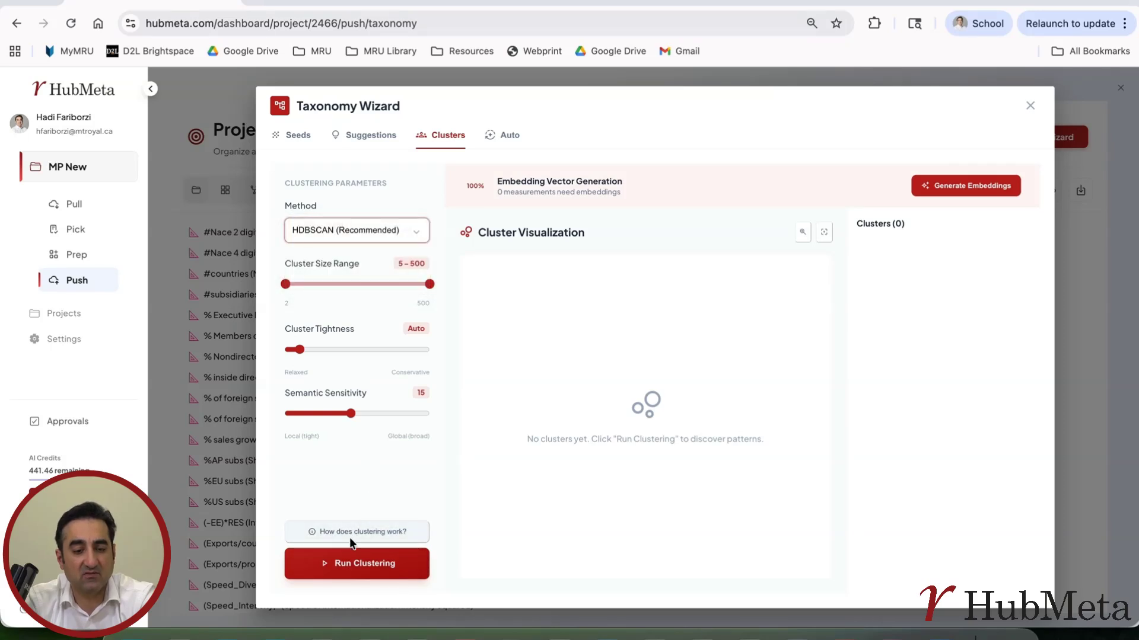
click(351, 565)
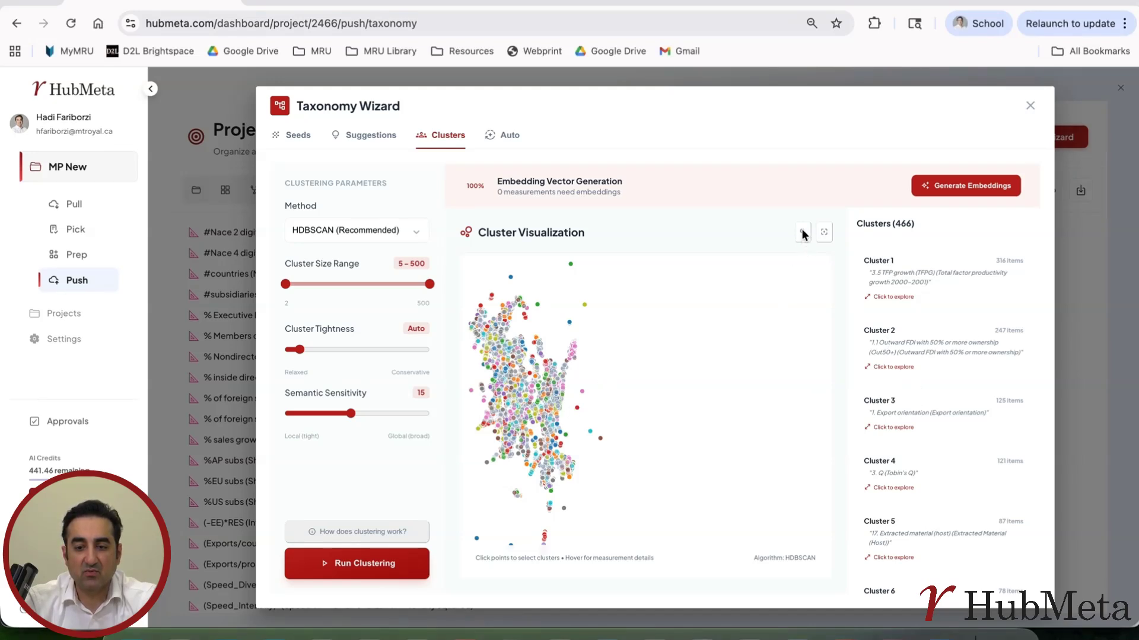
Inspect individual points in the cluster visualization to see which cluster and measurement each one represents.
mouse_move(533, 385)
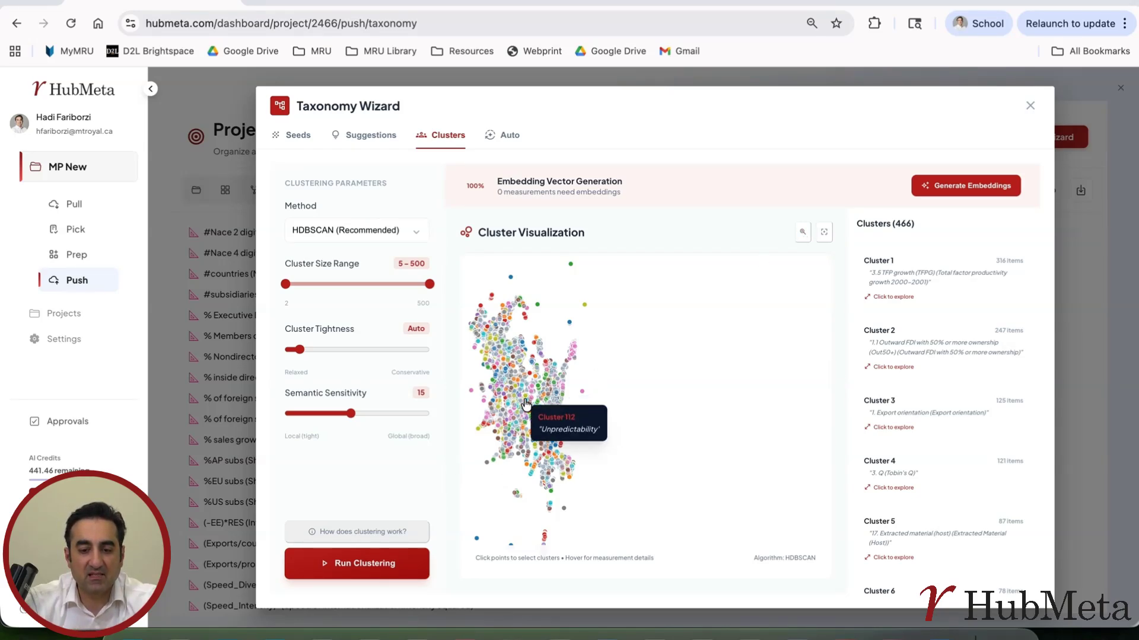
scroll(528, 399, up, 2)
mouse_move(509, 424)
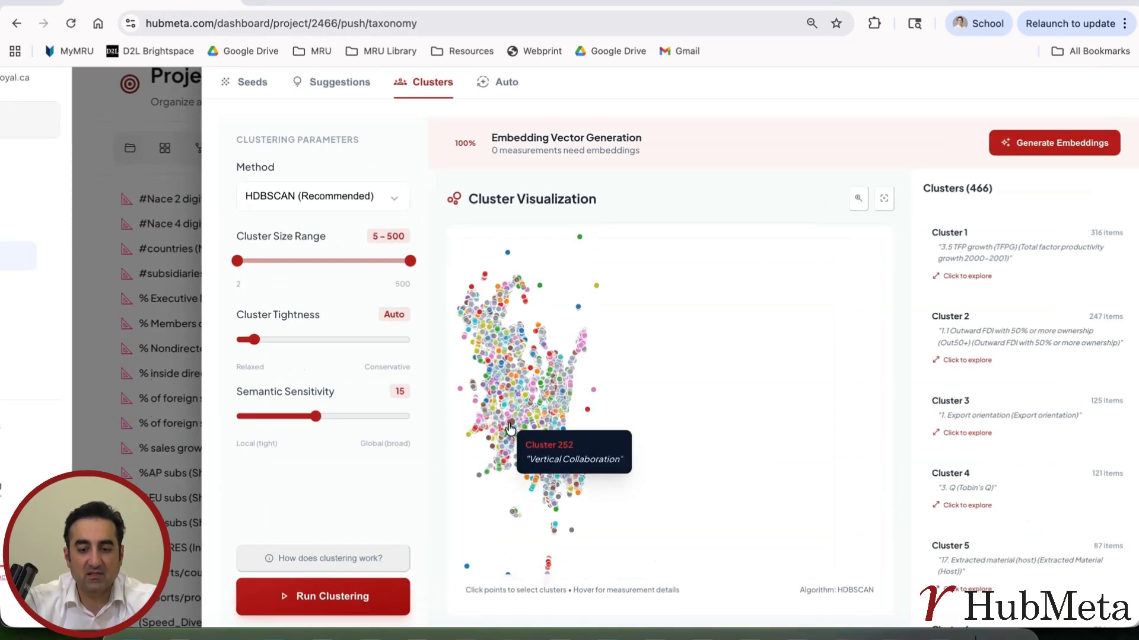
scroll(510, 425, down, 2)
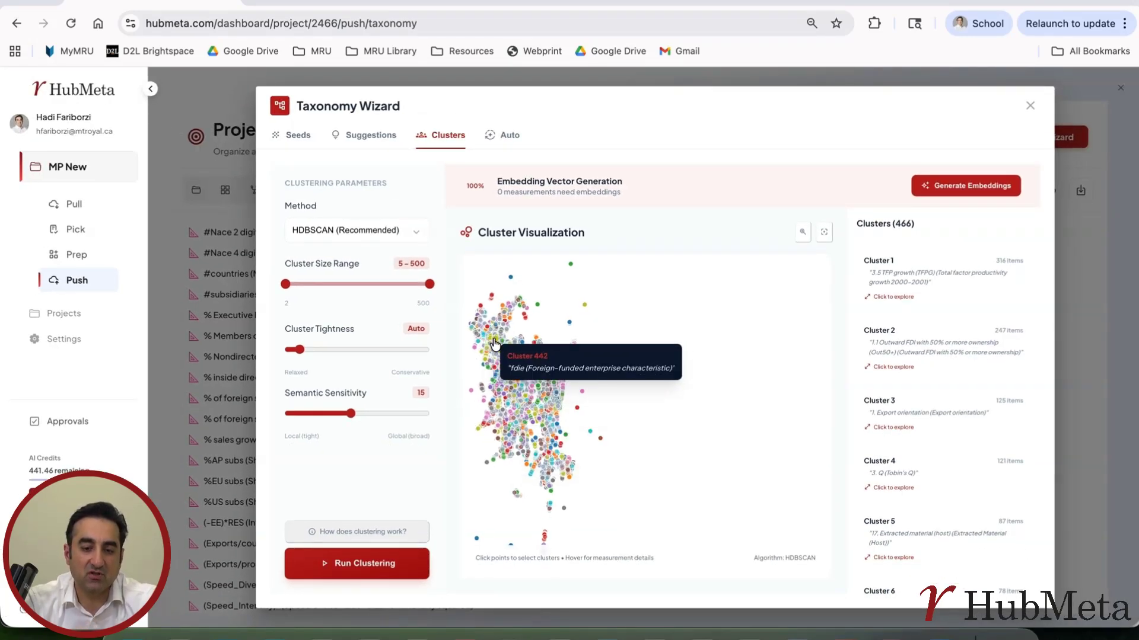
mouse_move(501, 348)
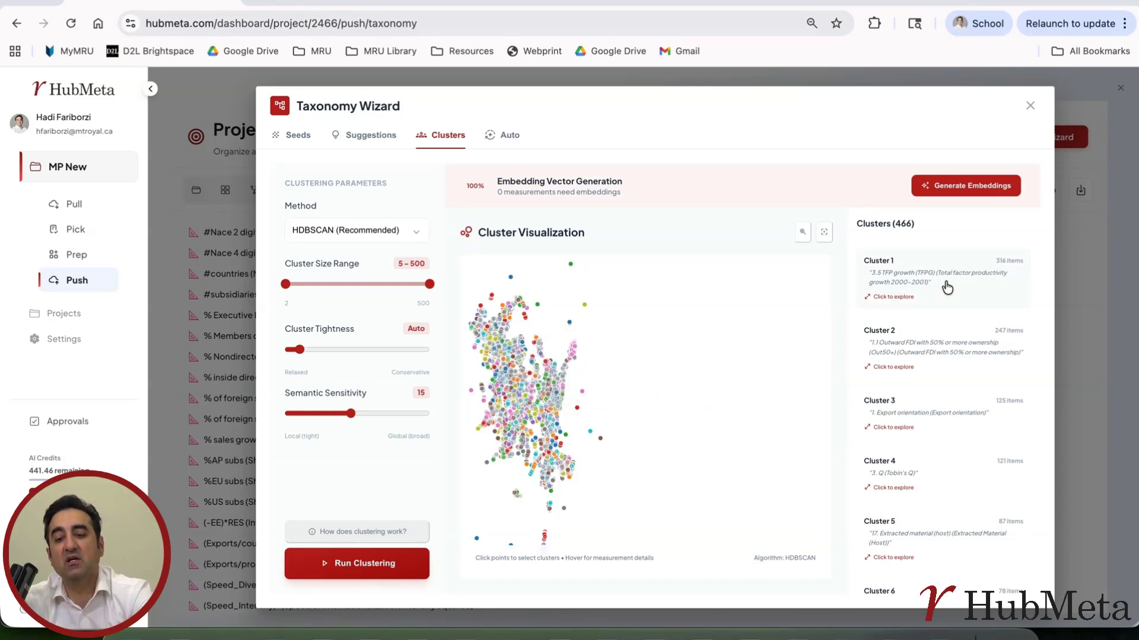
Open Cluster 2 and examine whether its listed FDI measurements belong together.
click(940, 352)
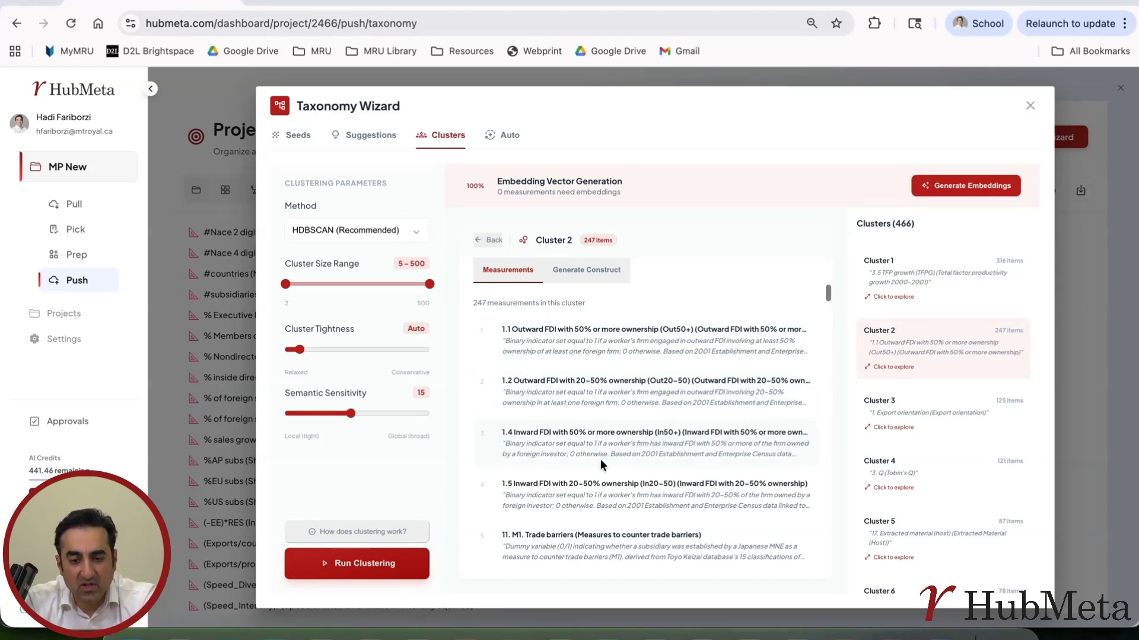
scroll(600, 461, down, 1)
scroll(600, 460, down, 1)
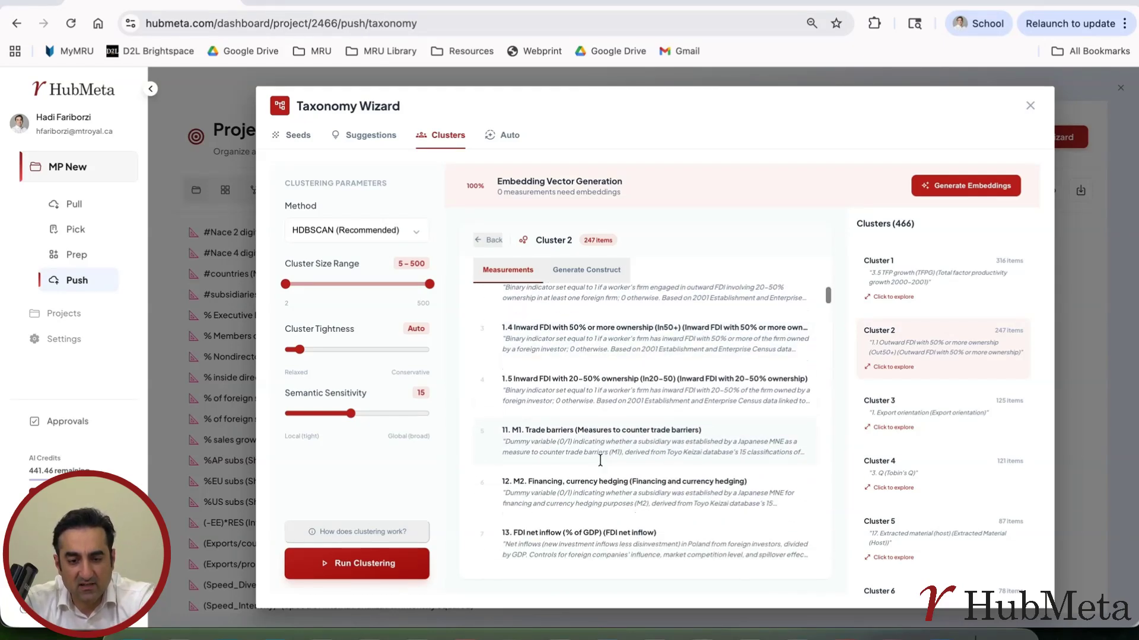
scroll(600, 460, up, 1)
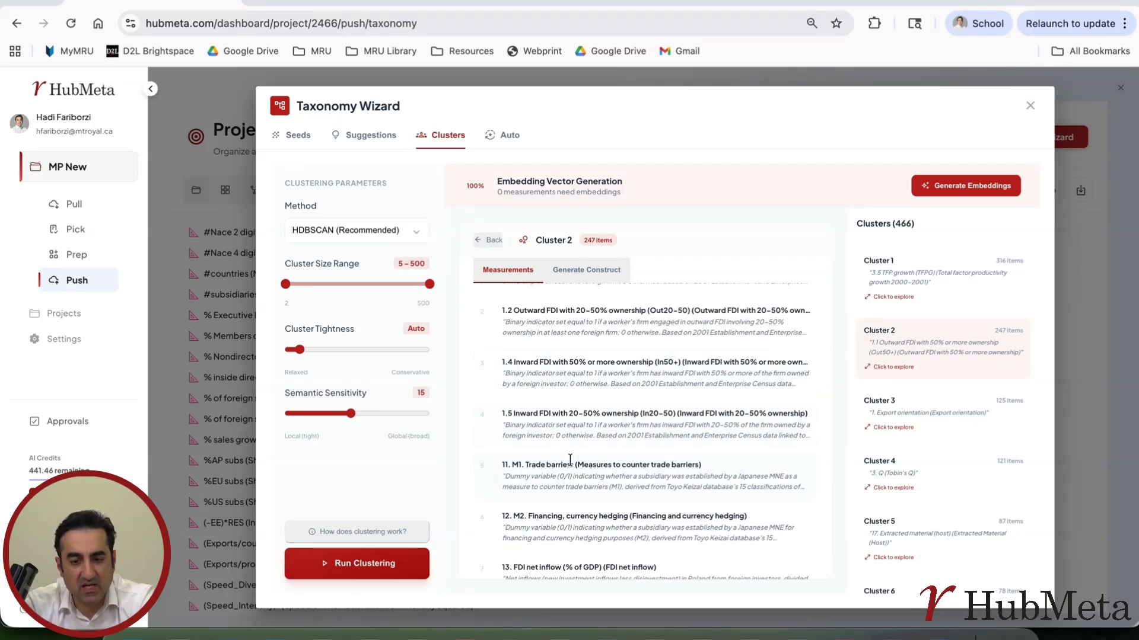
scroll(570, 460, down, 3)
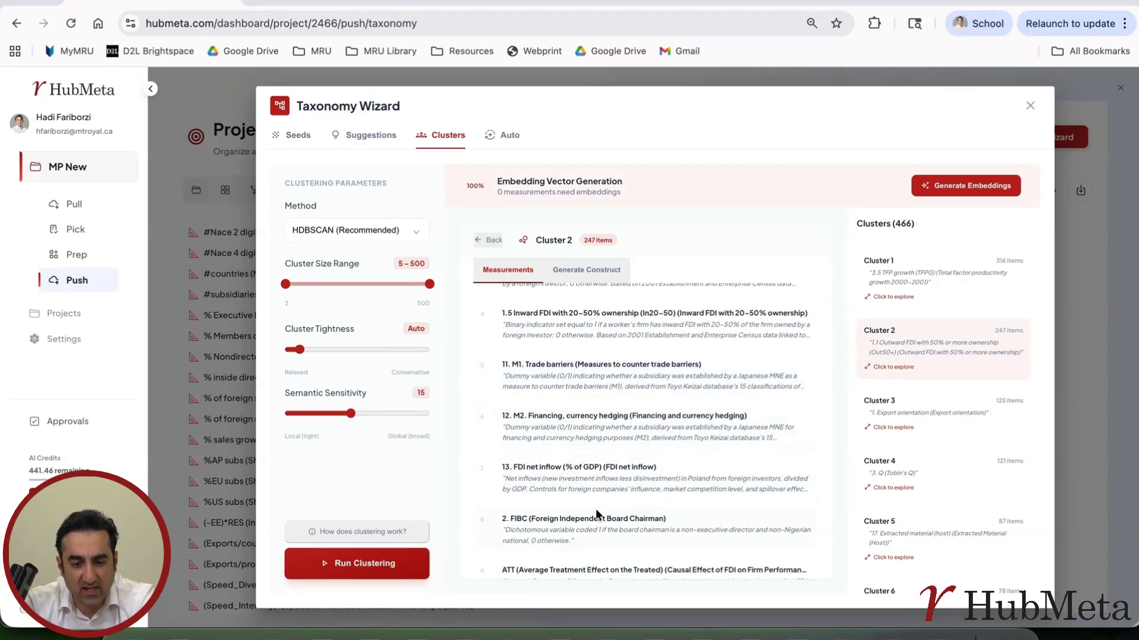
scroll(595, 516, down, 5)
scroll(611, 439, down, 3)
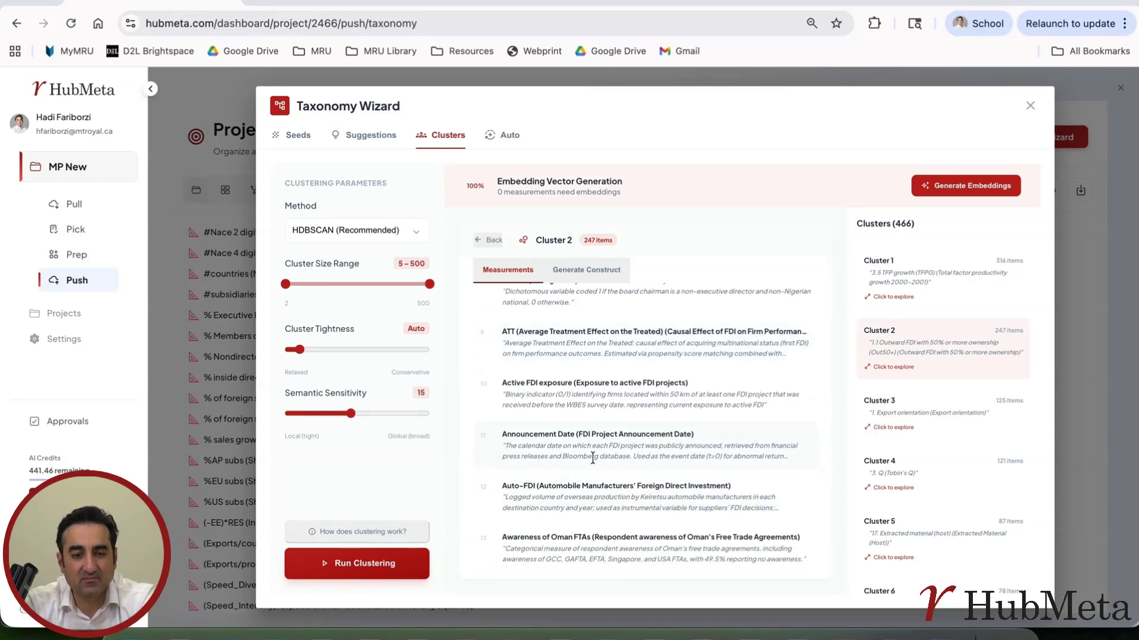
scroll(593, 458, down, 11)
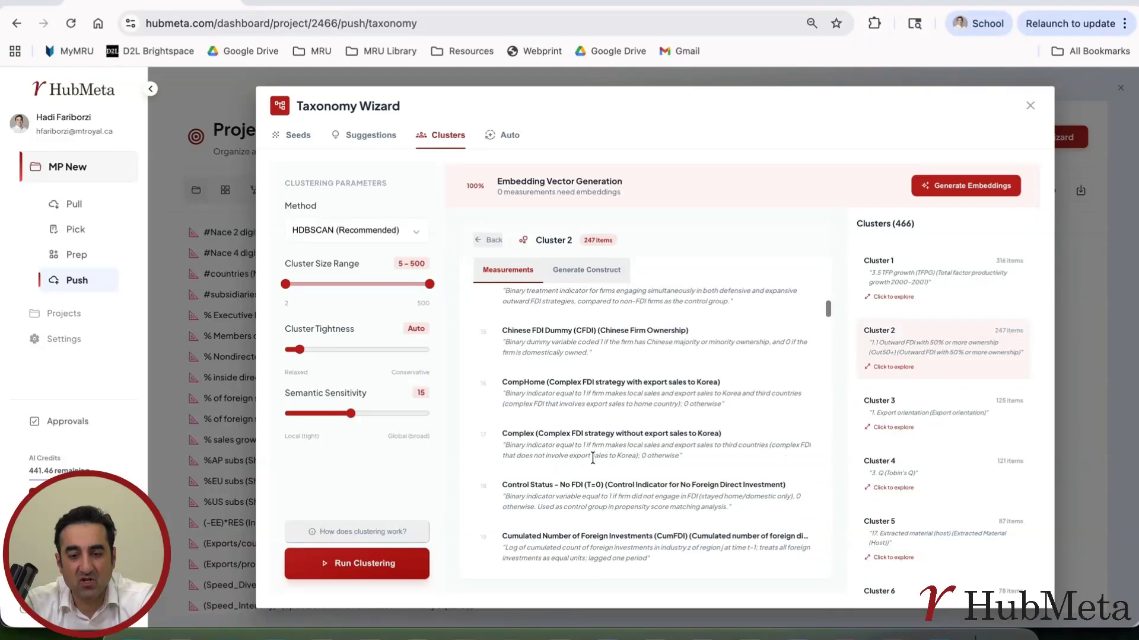
Open Cluster 4 and examine how consistently its measurements and definitions relate to Tobin's Q.
click(931, 470)
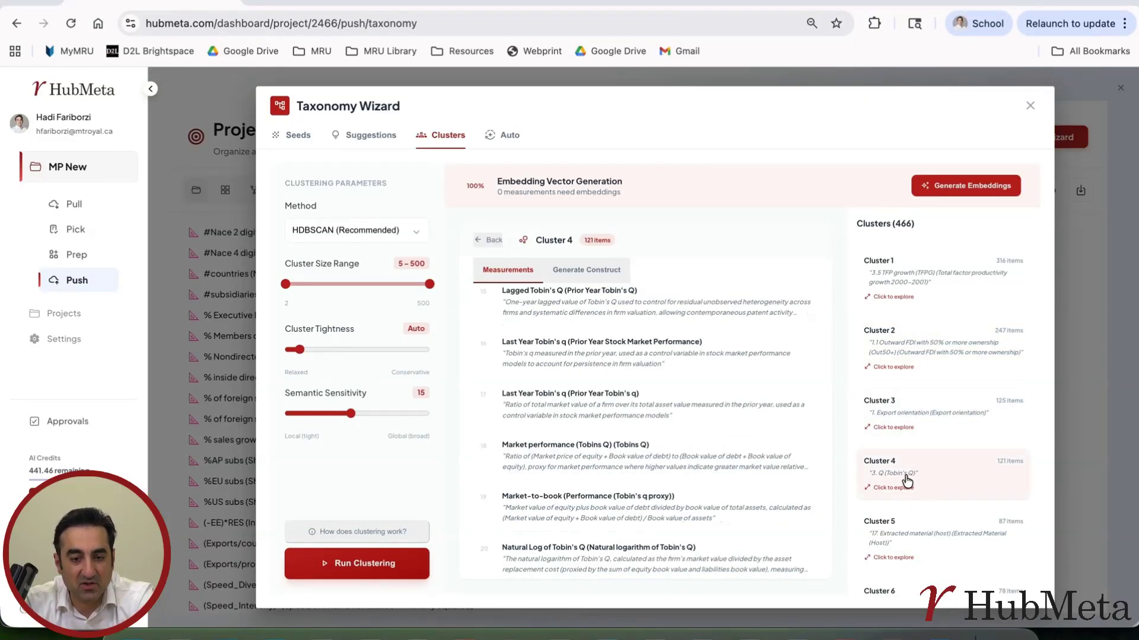
scroll(656, 396, up, 3)
scroll(617, 347, up, 13)
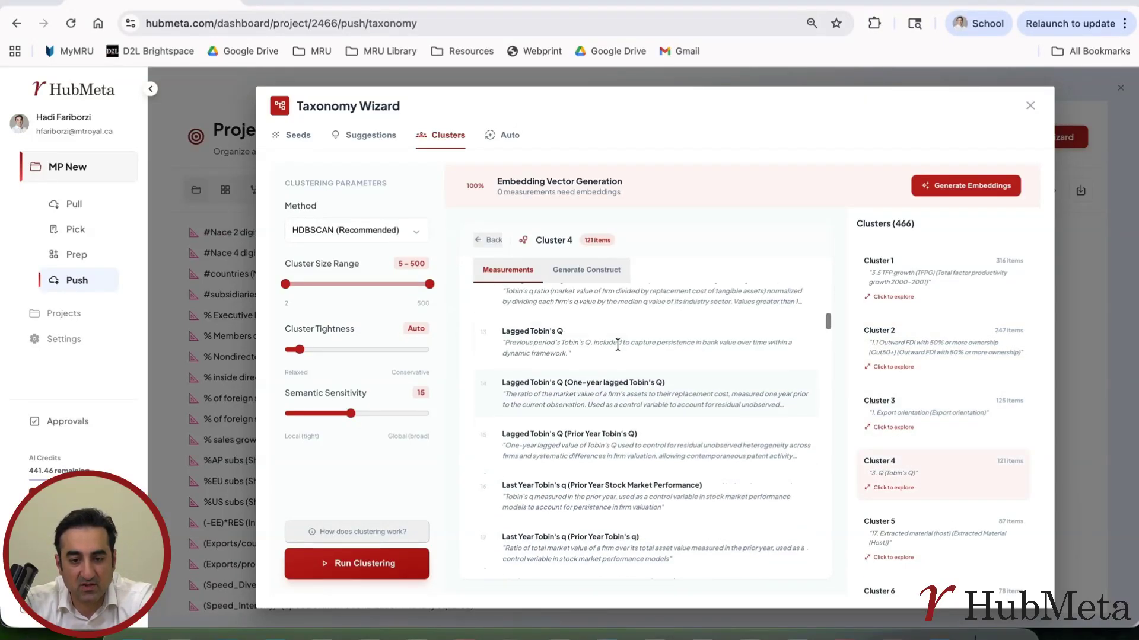
scroll(618, 343, up, 3)
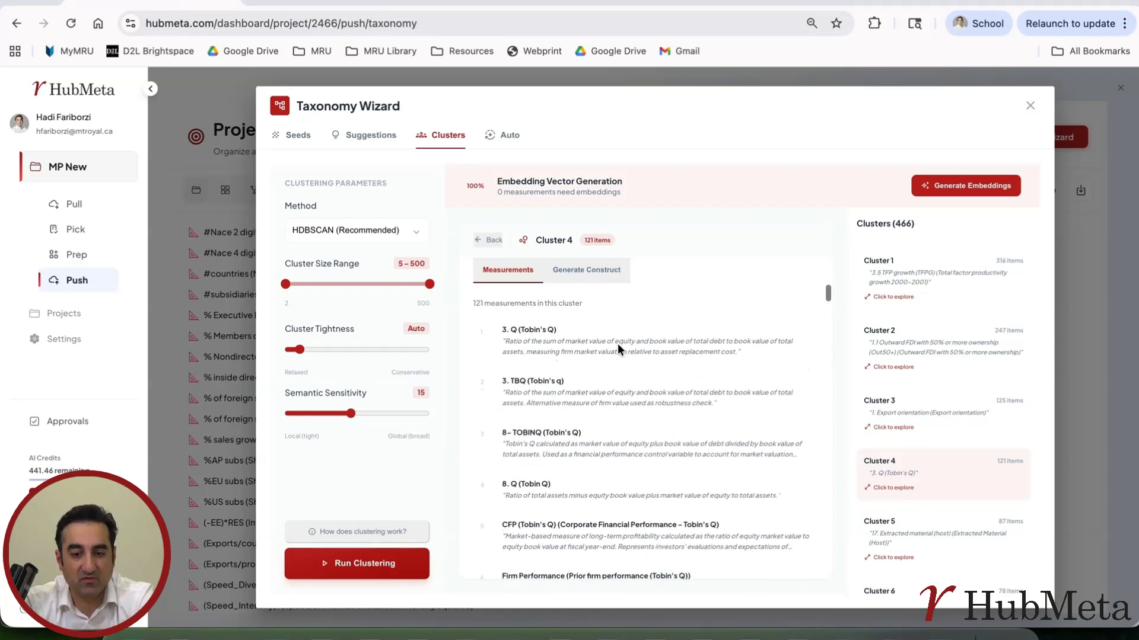
scroll(557, 514, down, 20)
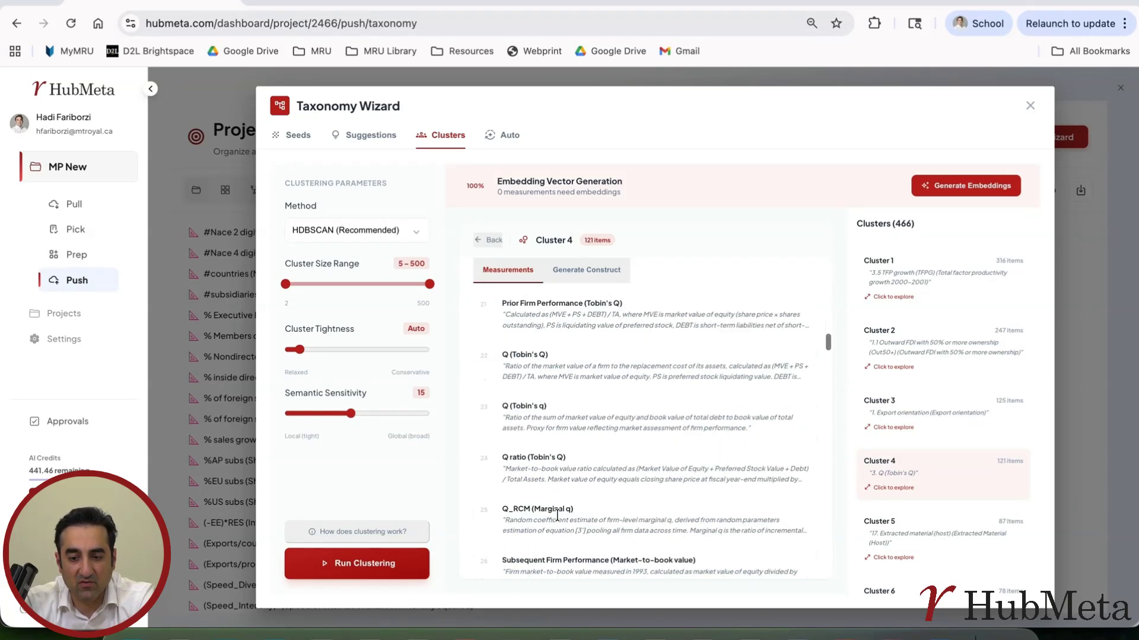
scroll(557, 514, down, 2)
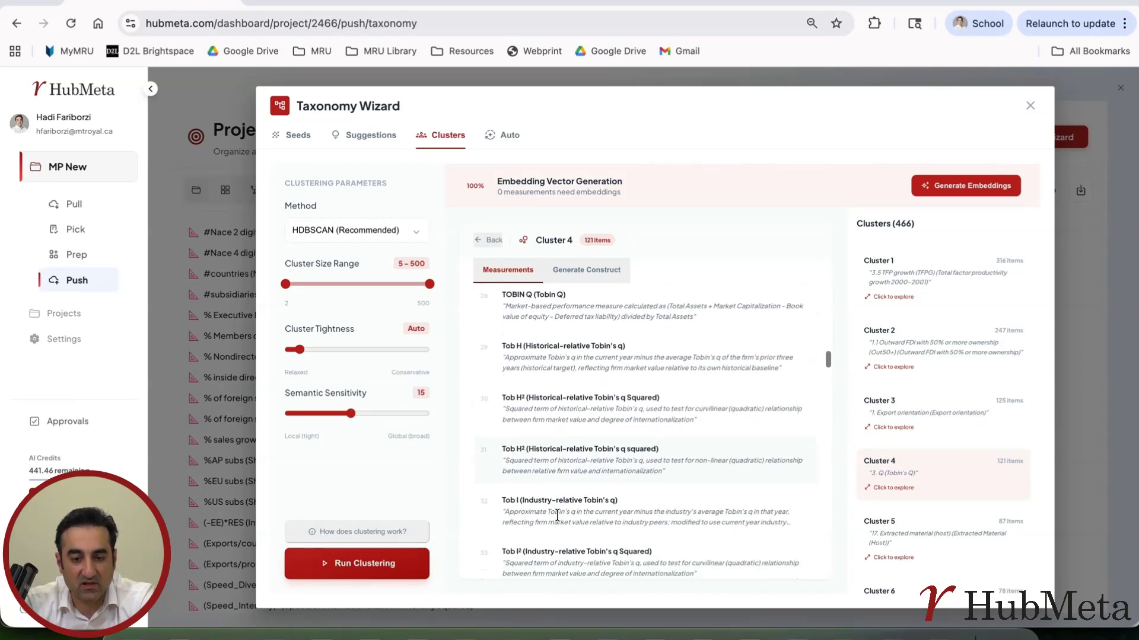
scroll(557, 514, up, 20)
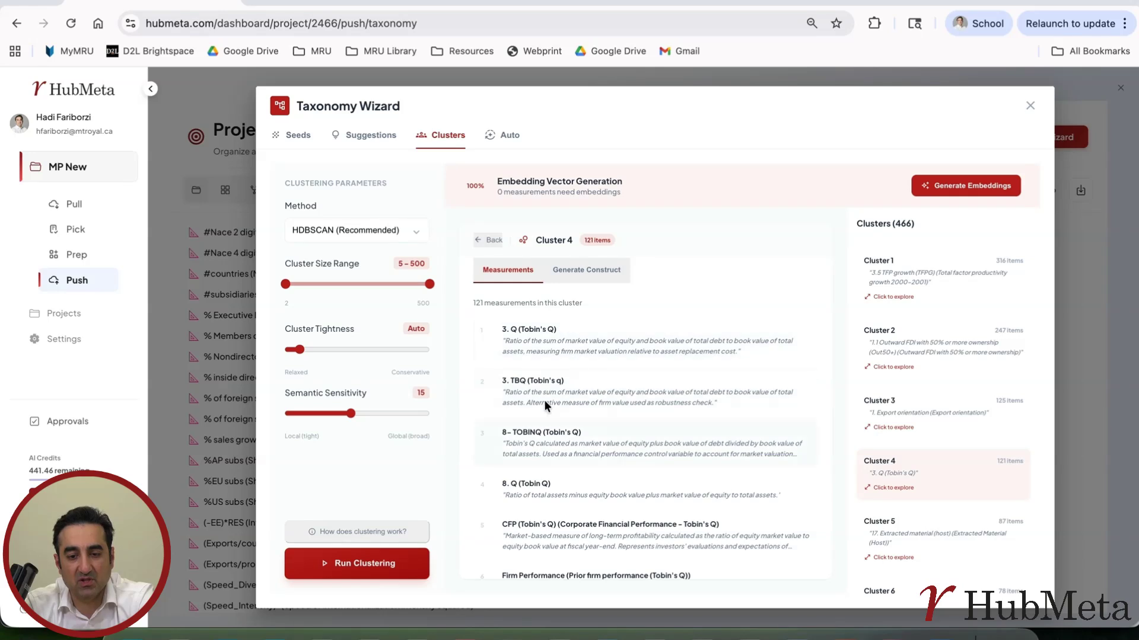
Generate AI construct suggestions for Cluster 4 and read through the generated description.
click(593, 269)
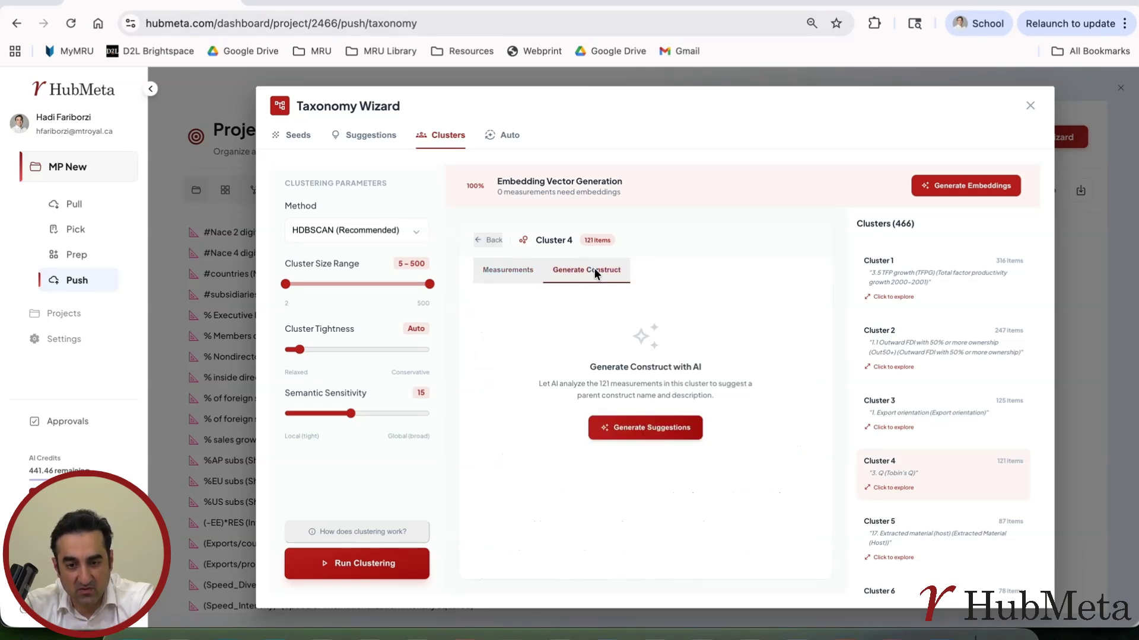
click(642, 429)
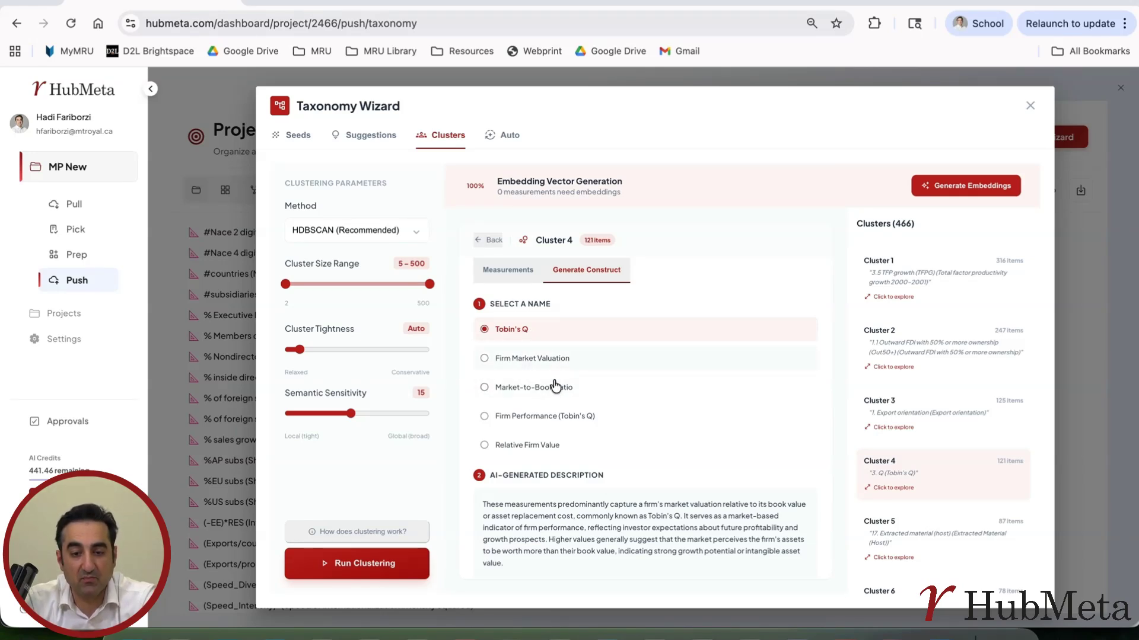
drag(485, 501, 660, 540)
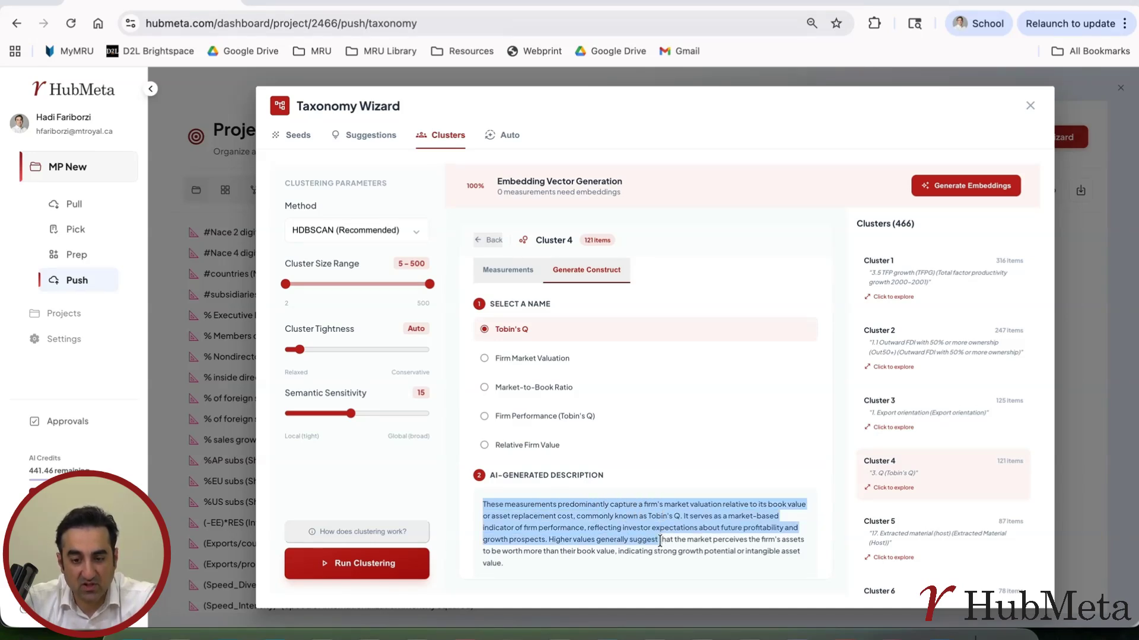
drag(660, 542, 658, 552)
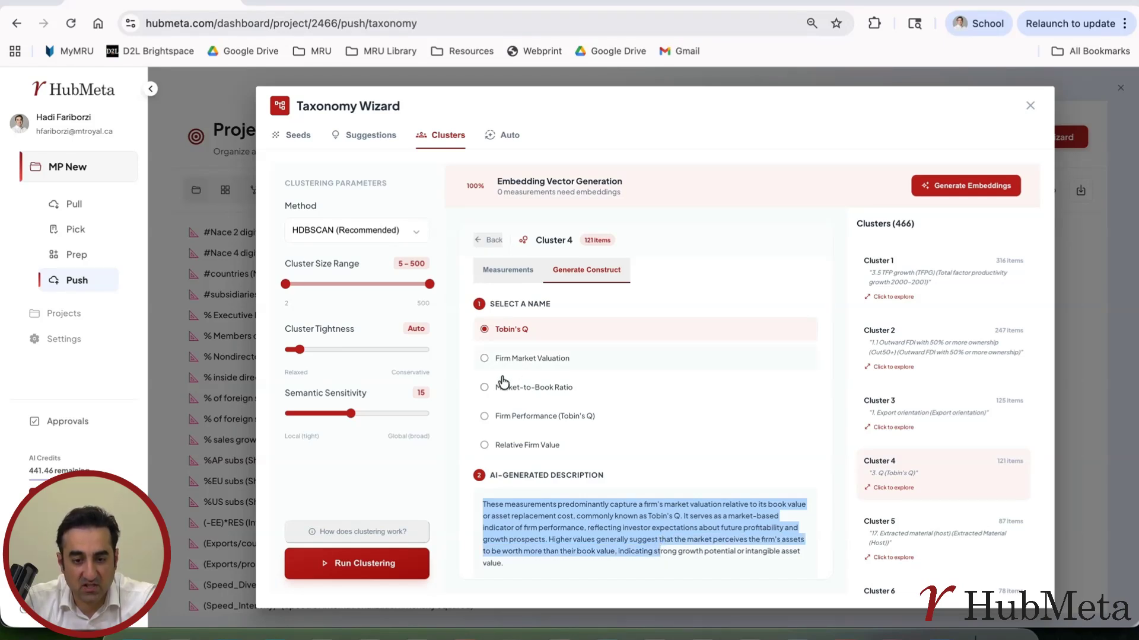
Choose "Firm Performance (Tobin's Q)" as the Cluster 4 construct name and check the measurement assignment option.
click(484, 416)
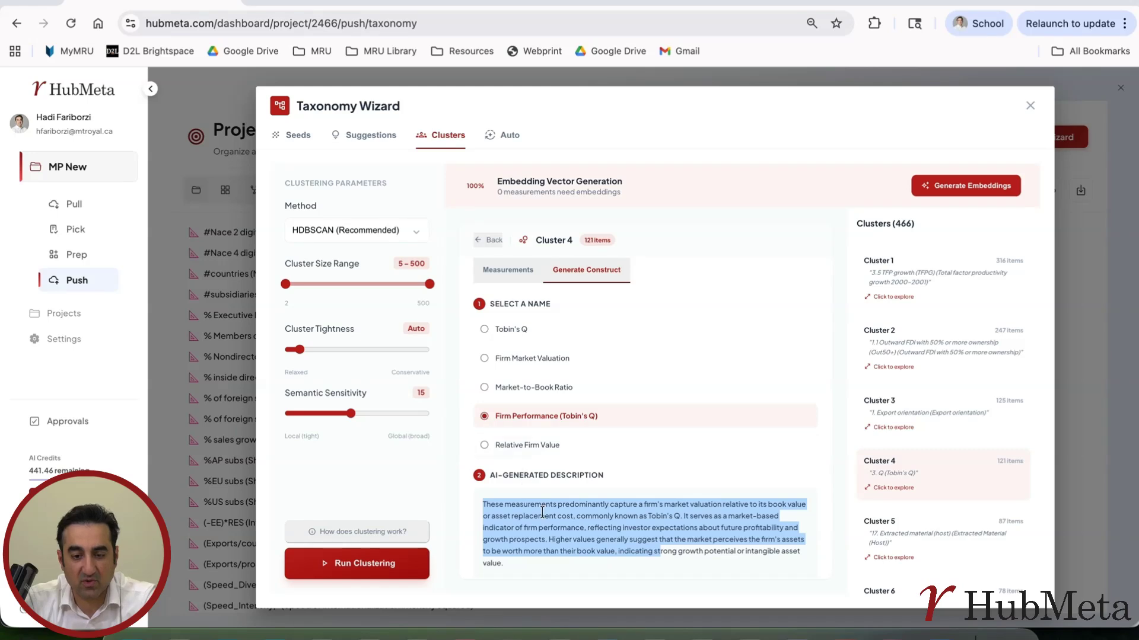
click(500, 565)
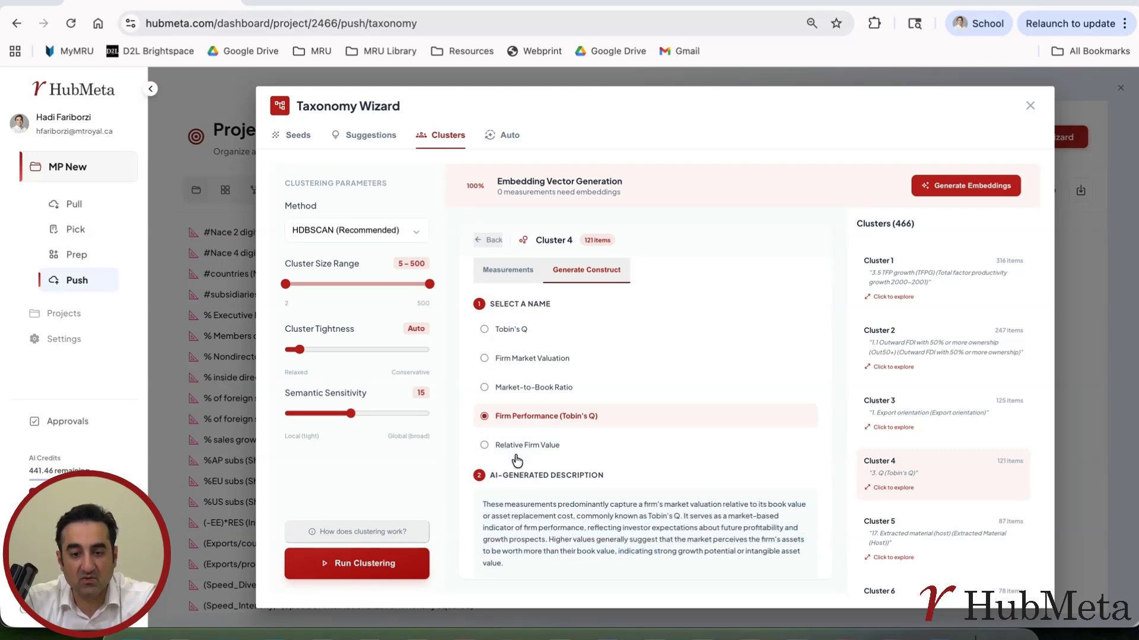
scroll(630, 444, down, 2)
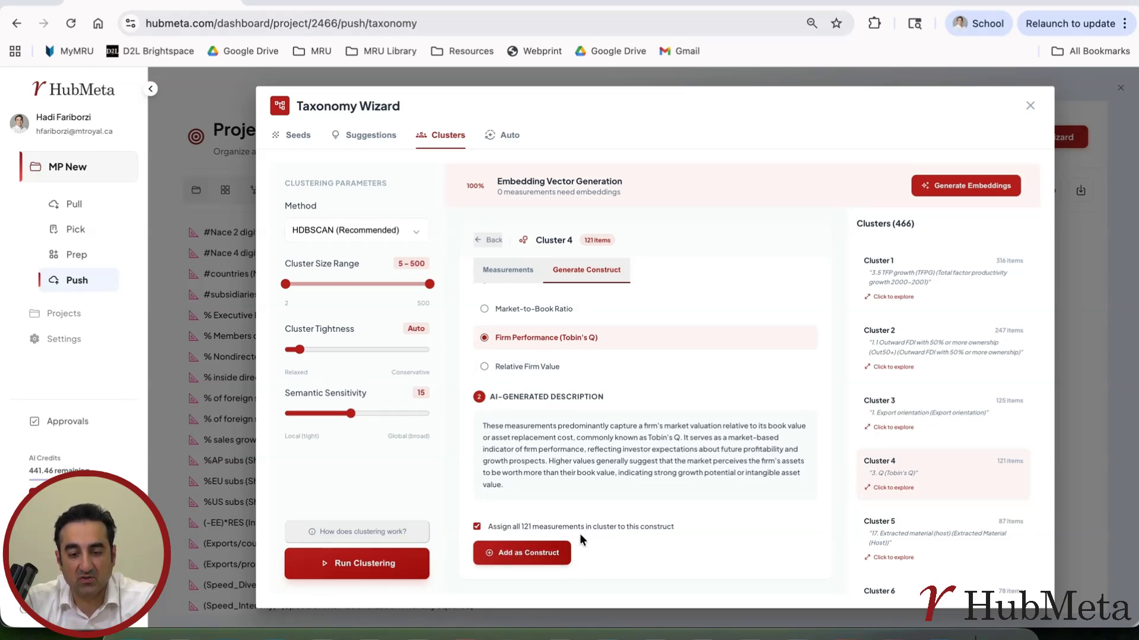
Save Cluster 4 as the level 1 construct "Firm Performance (Tobin's Q)" with all its cluster measurements assigned as children.
click(539, 553)
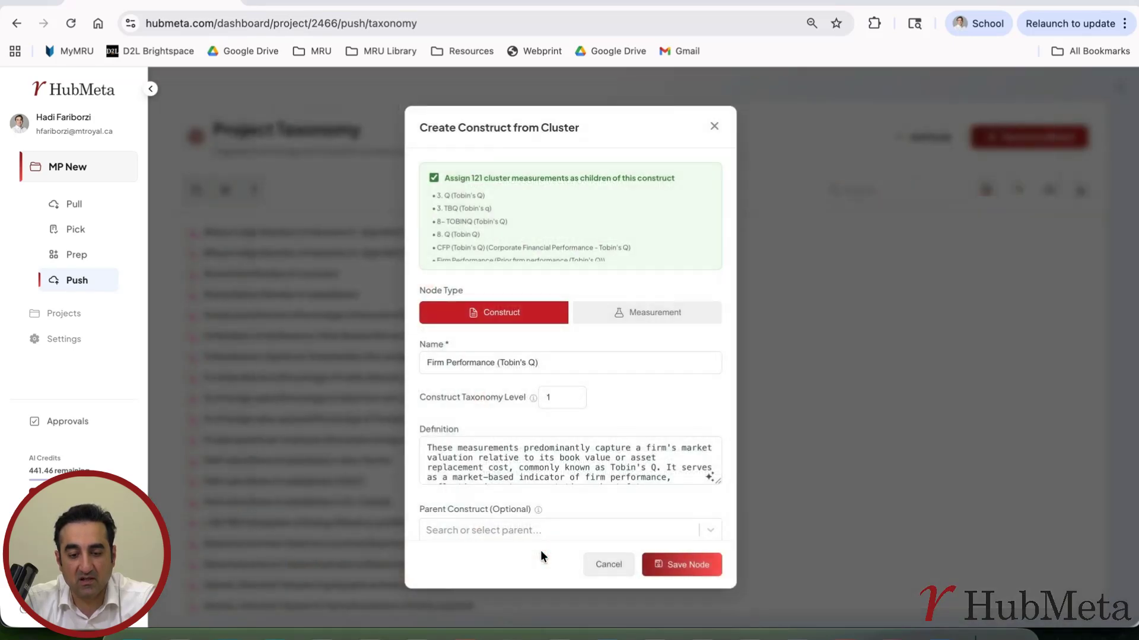
click(688, 565)
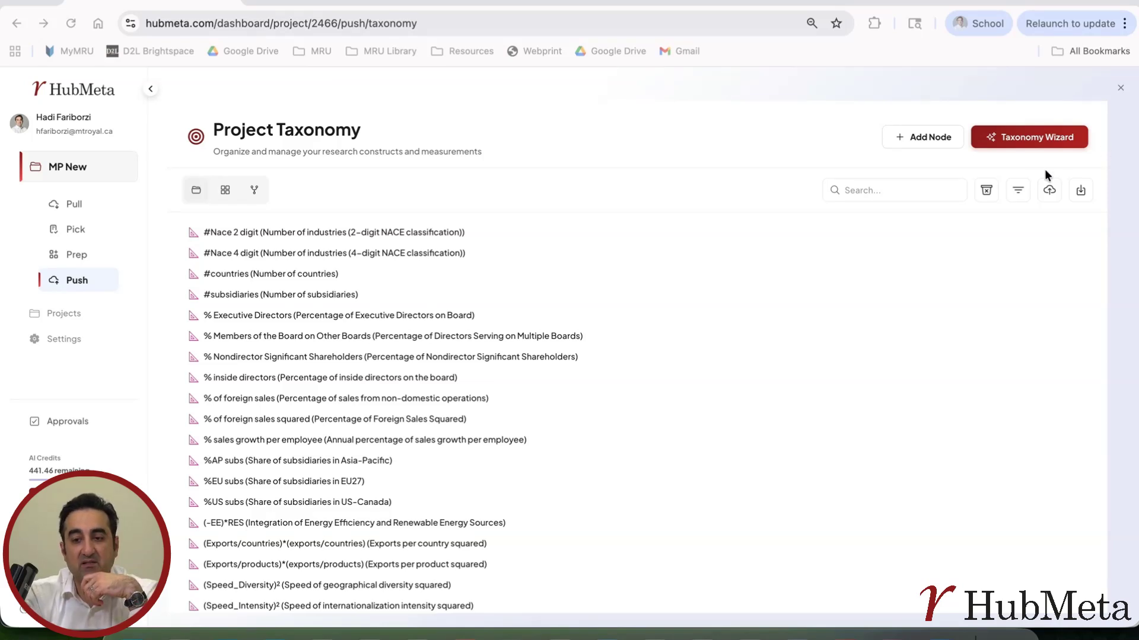
Filter the project taxonomy by the Constructs node type and look through the constructs for Firm Performance (Tobin's Q).
click(1016, 197)
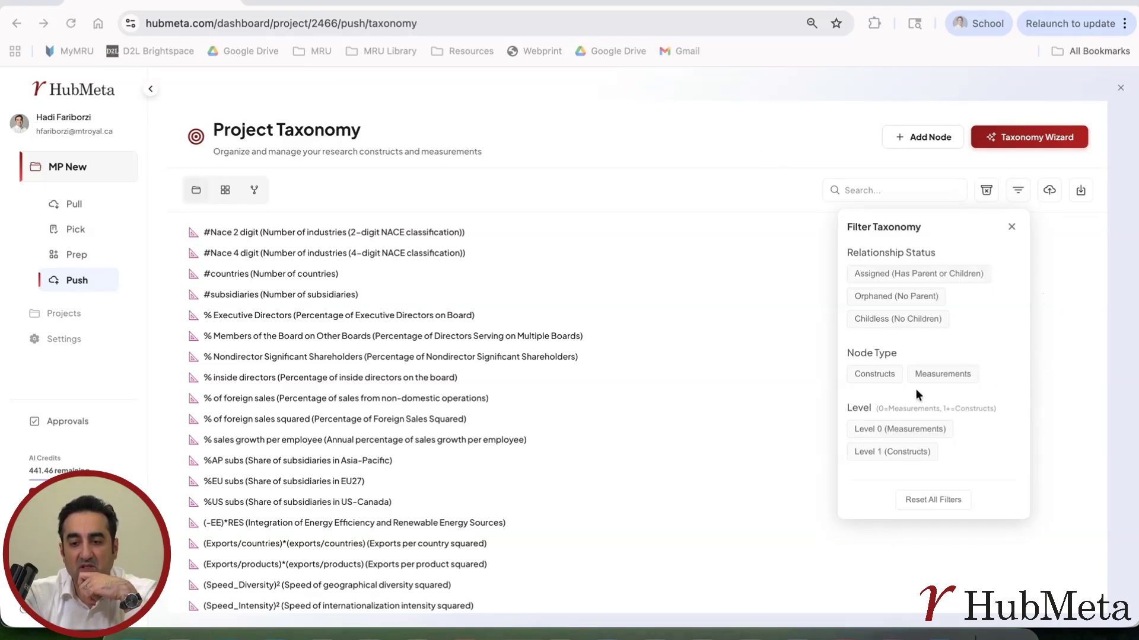
click(876, 375)
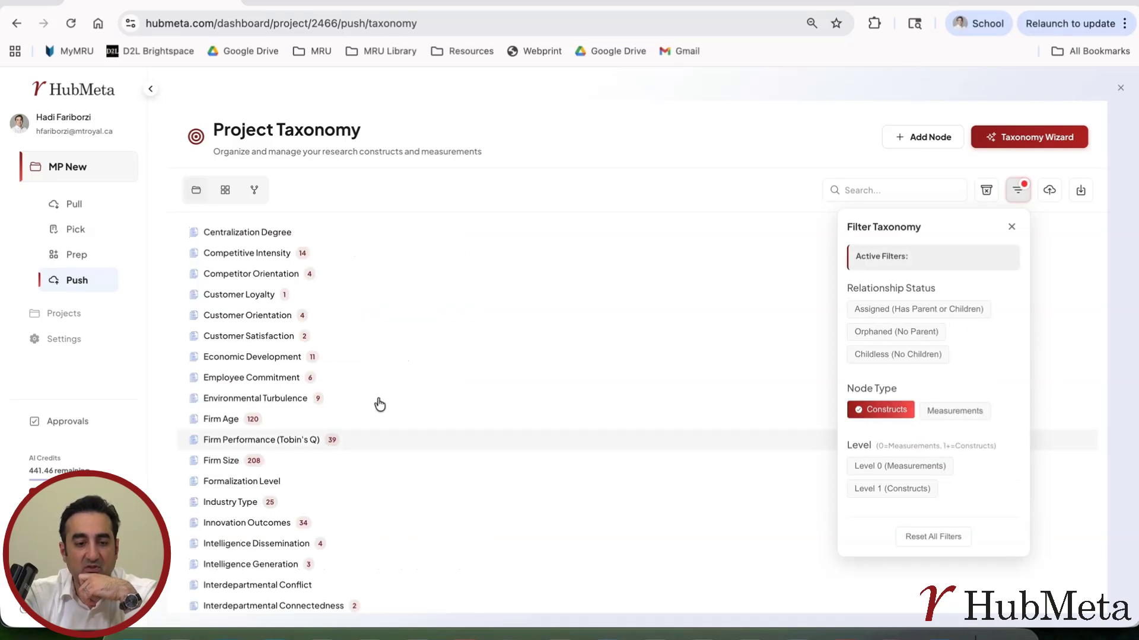
scroll(335, 379, down, 4)
scroll(338, 381, down, 3)
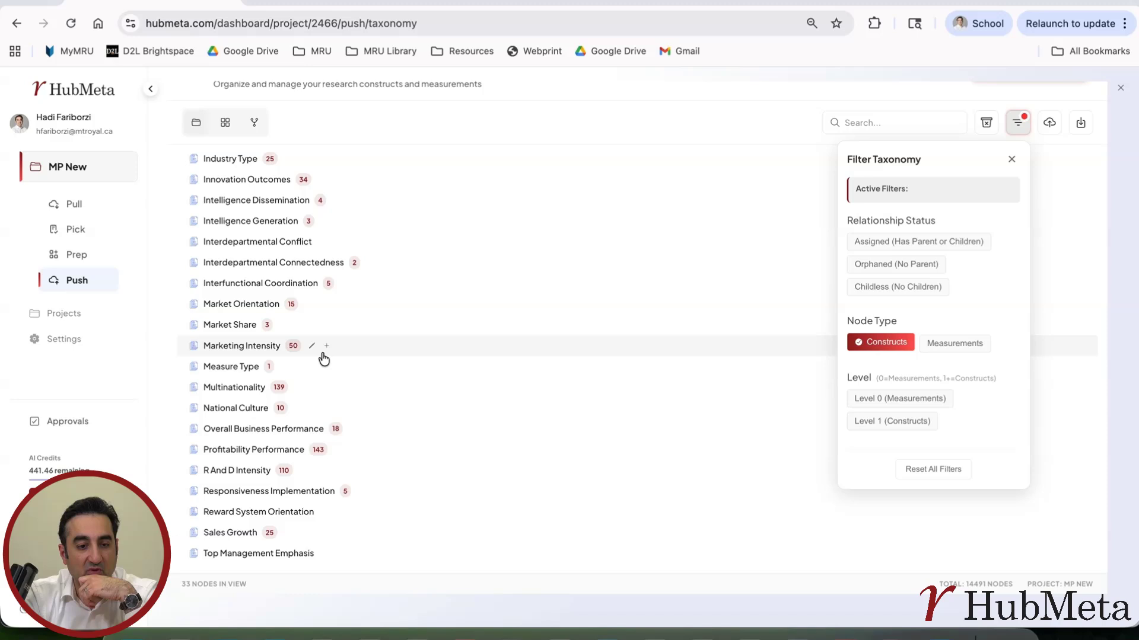
scroll(323, 360, up, 5)
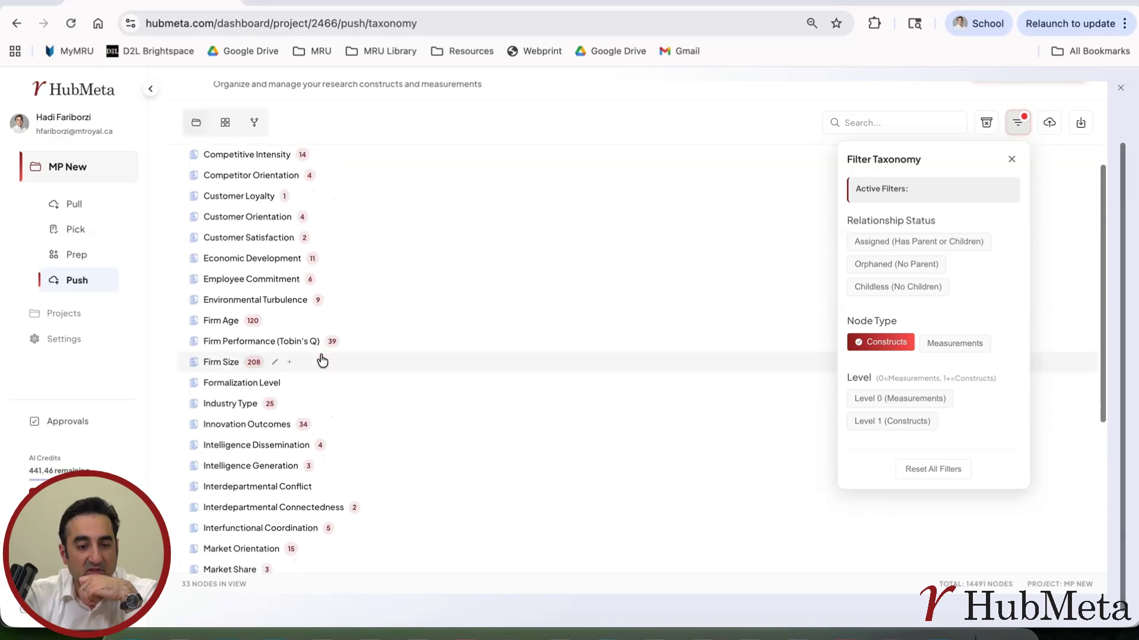
Inspect the Firm Performance (Tobin's Q) construct's definition, level and children, and close its details and the filter options.
click(225, 343)
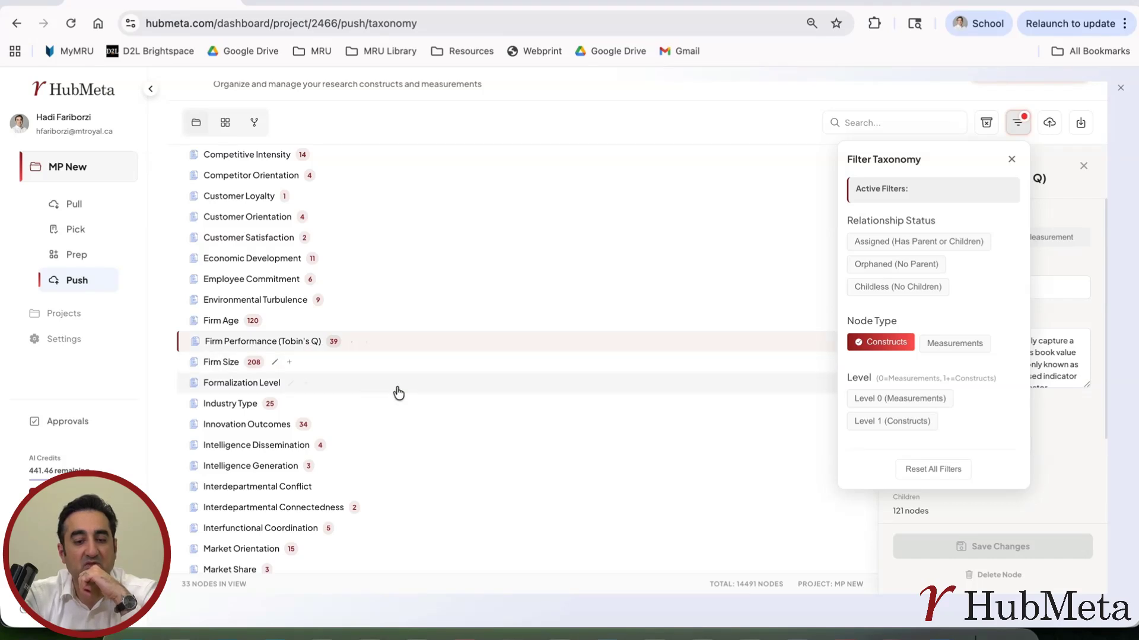
click(1011, 159)
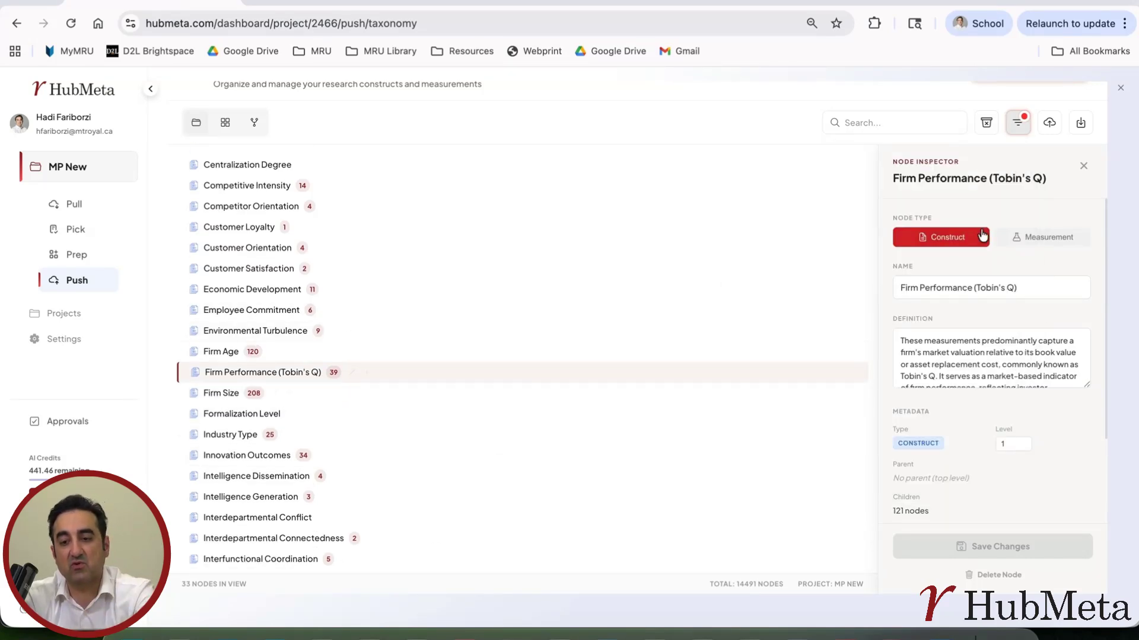
click(1083, 166)
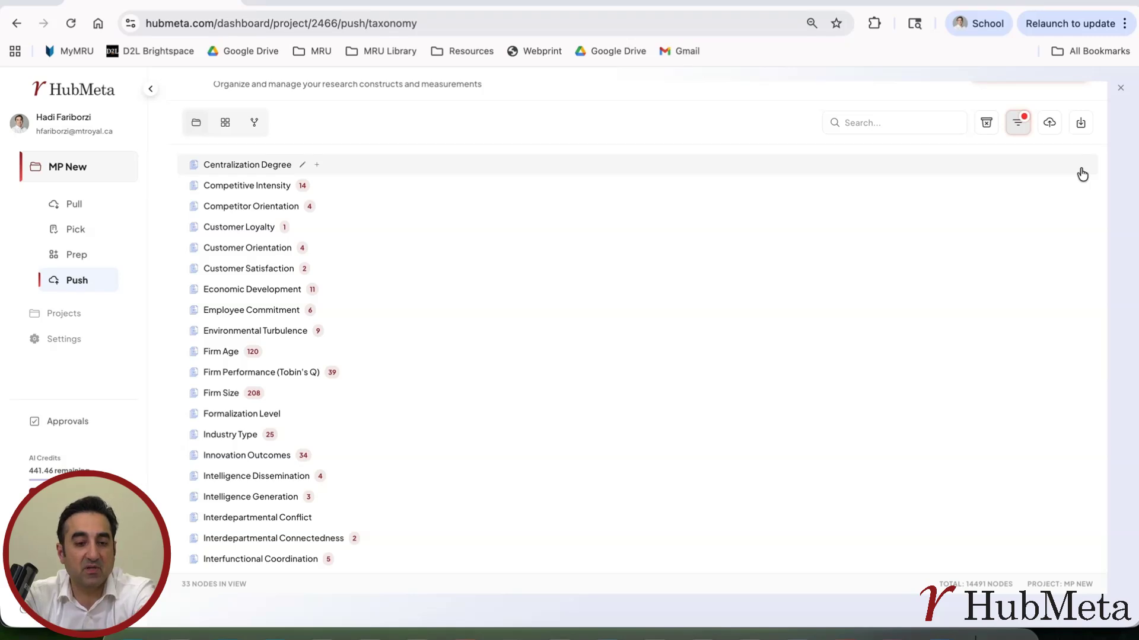
Bring up the tools available for the project's Push stage.
mouse_move(91, 280)
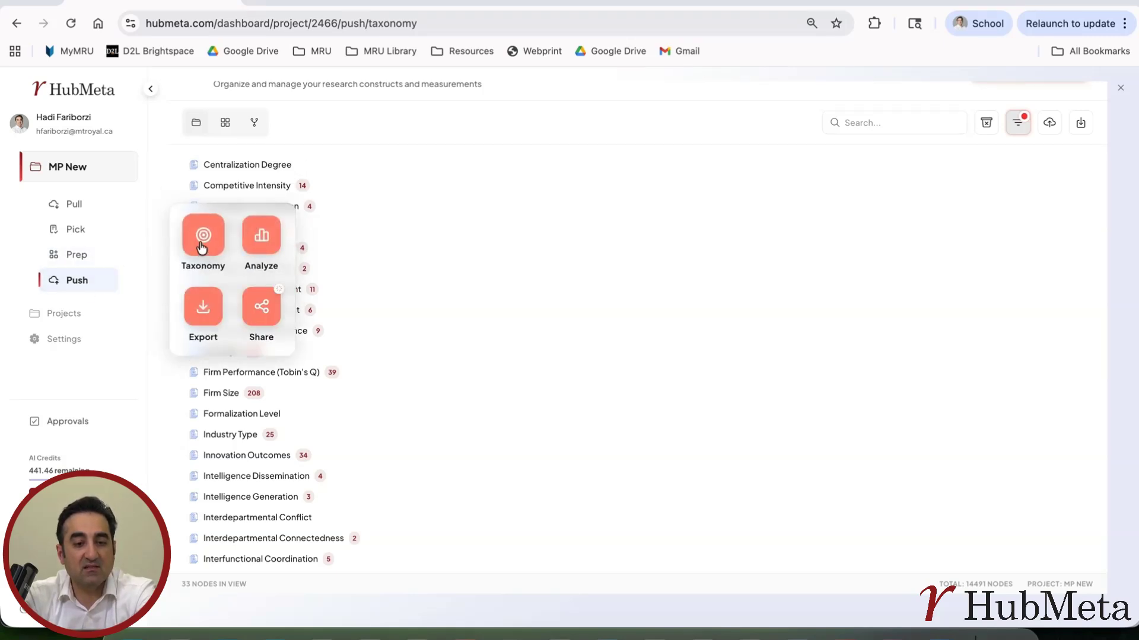